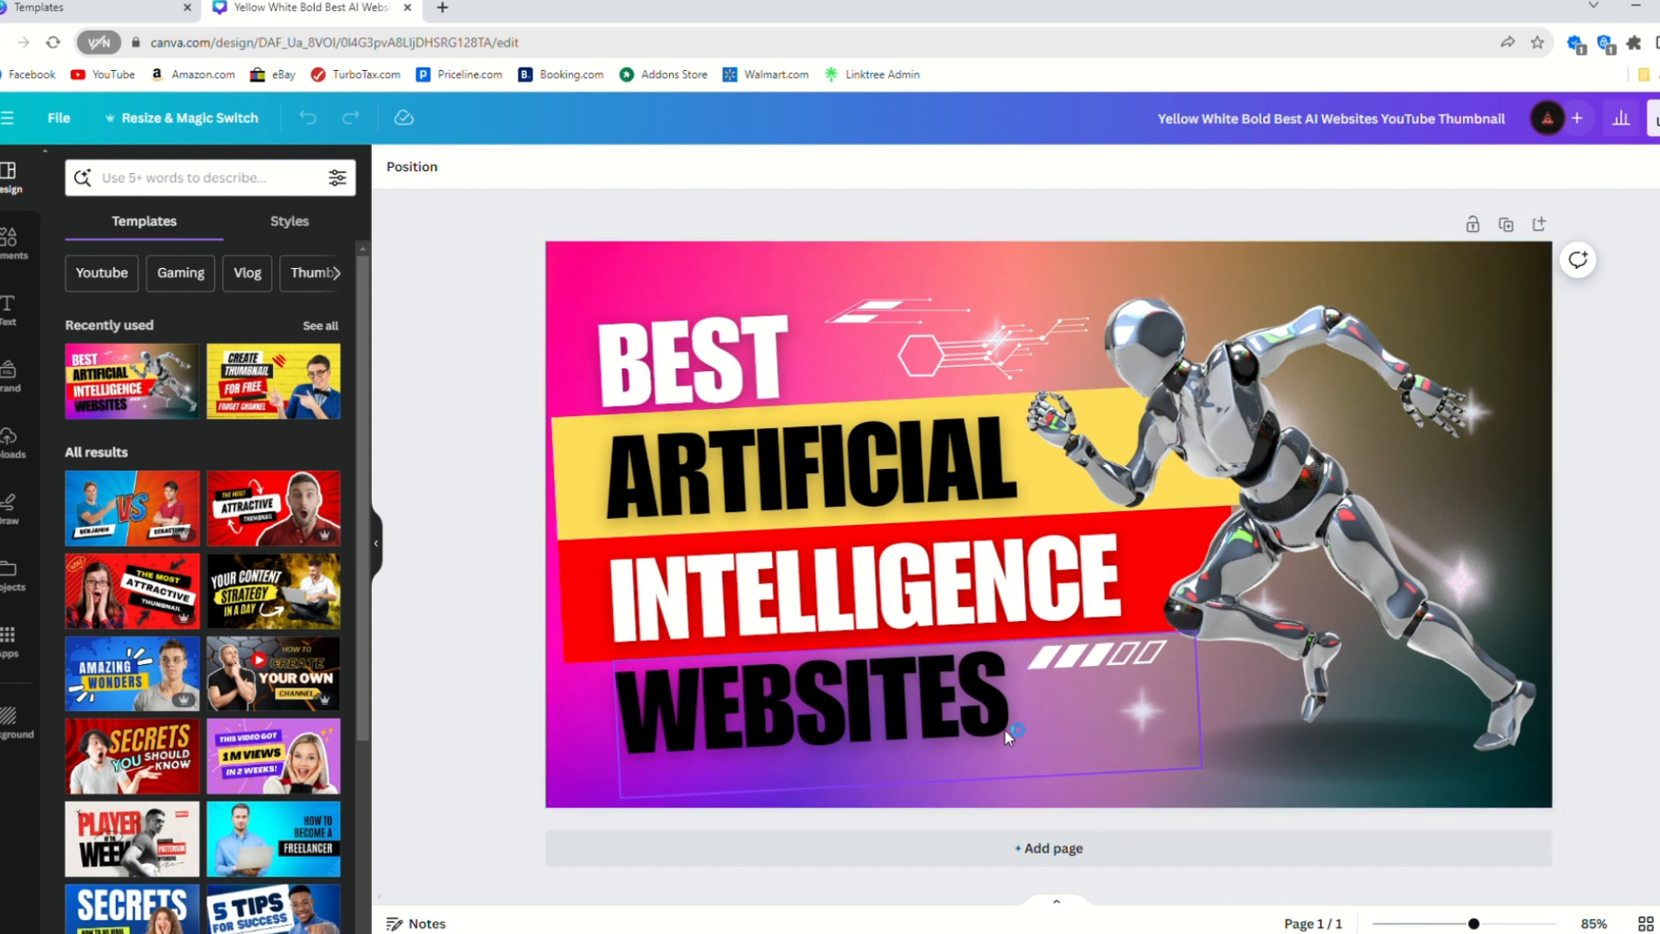
# Step: Delete the running robot image from the thumbnail
pyautogui.click(1331, 458)
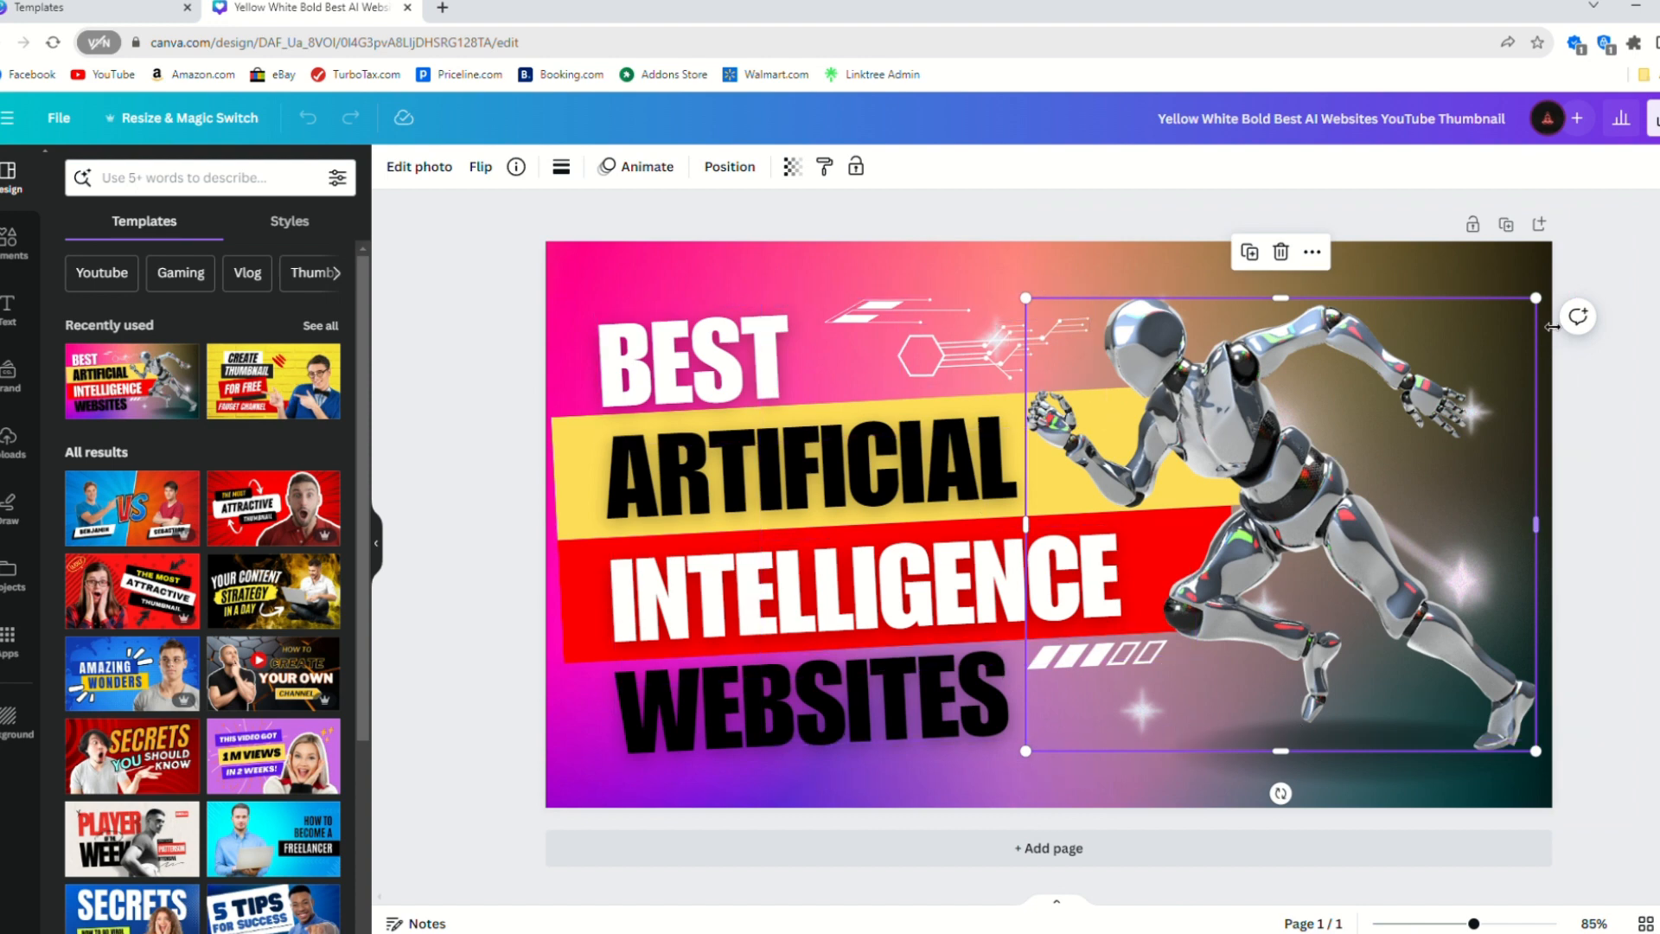
pyautogui.click(1311, 252)
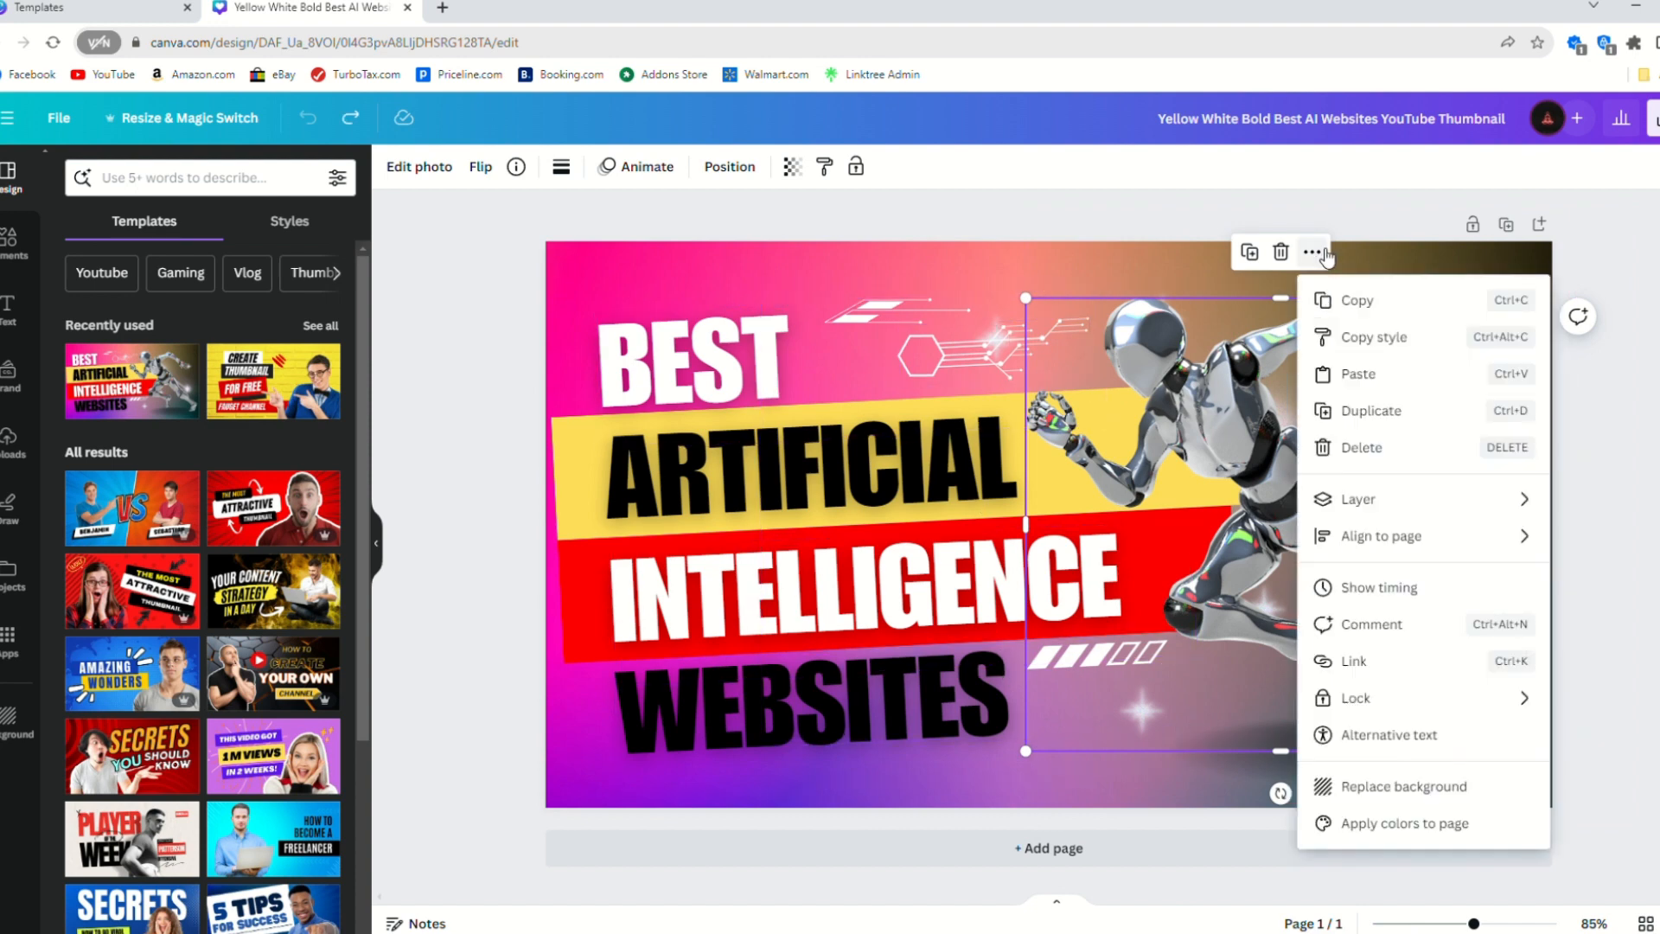
pyautogui.click(1370, 445)
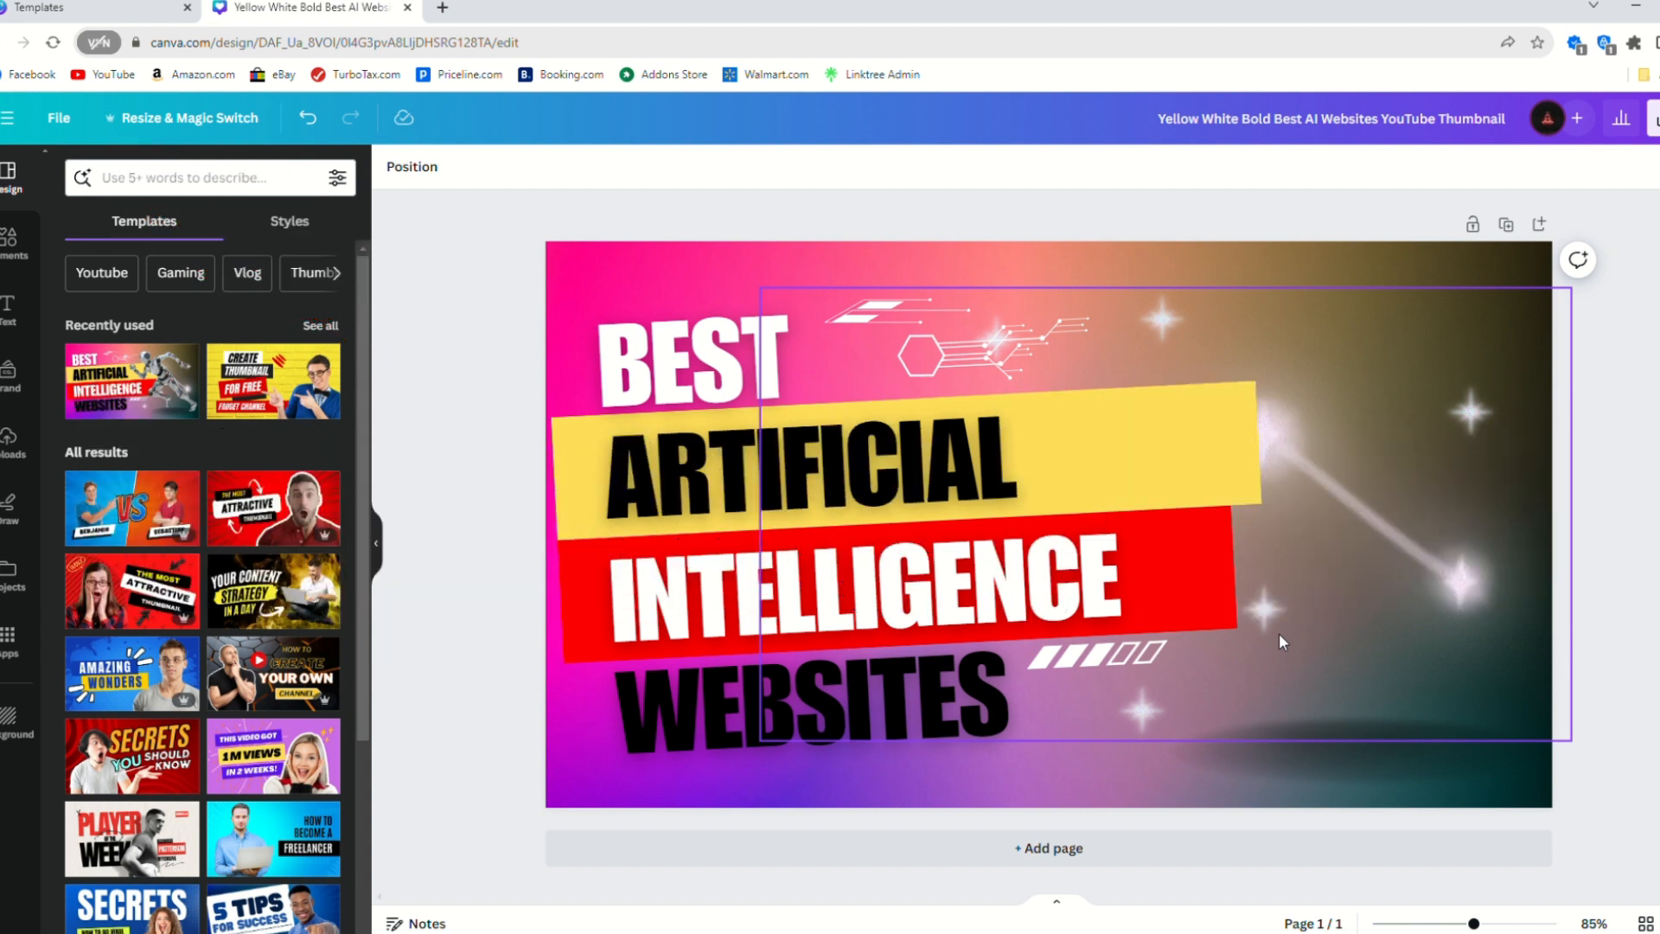
# Step: Add the uploaded green-screen photo of the man to the design and place it over the right half
pyautogui.click(9, 445)
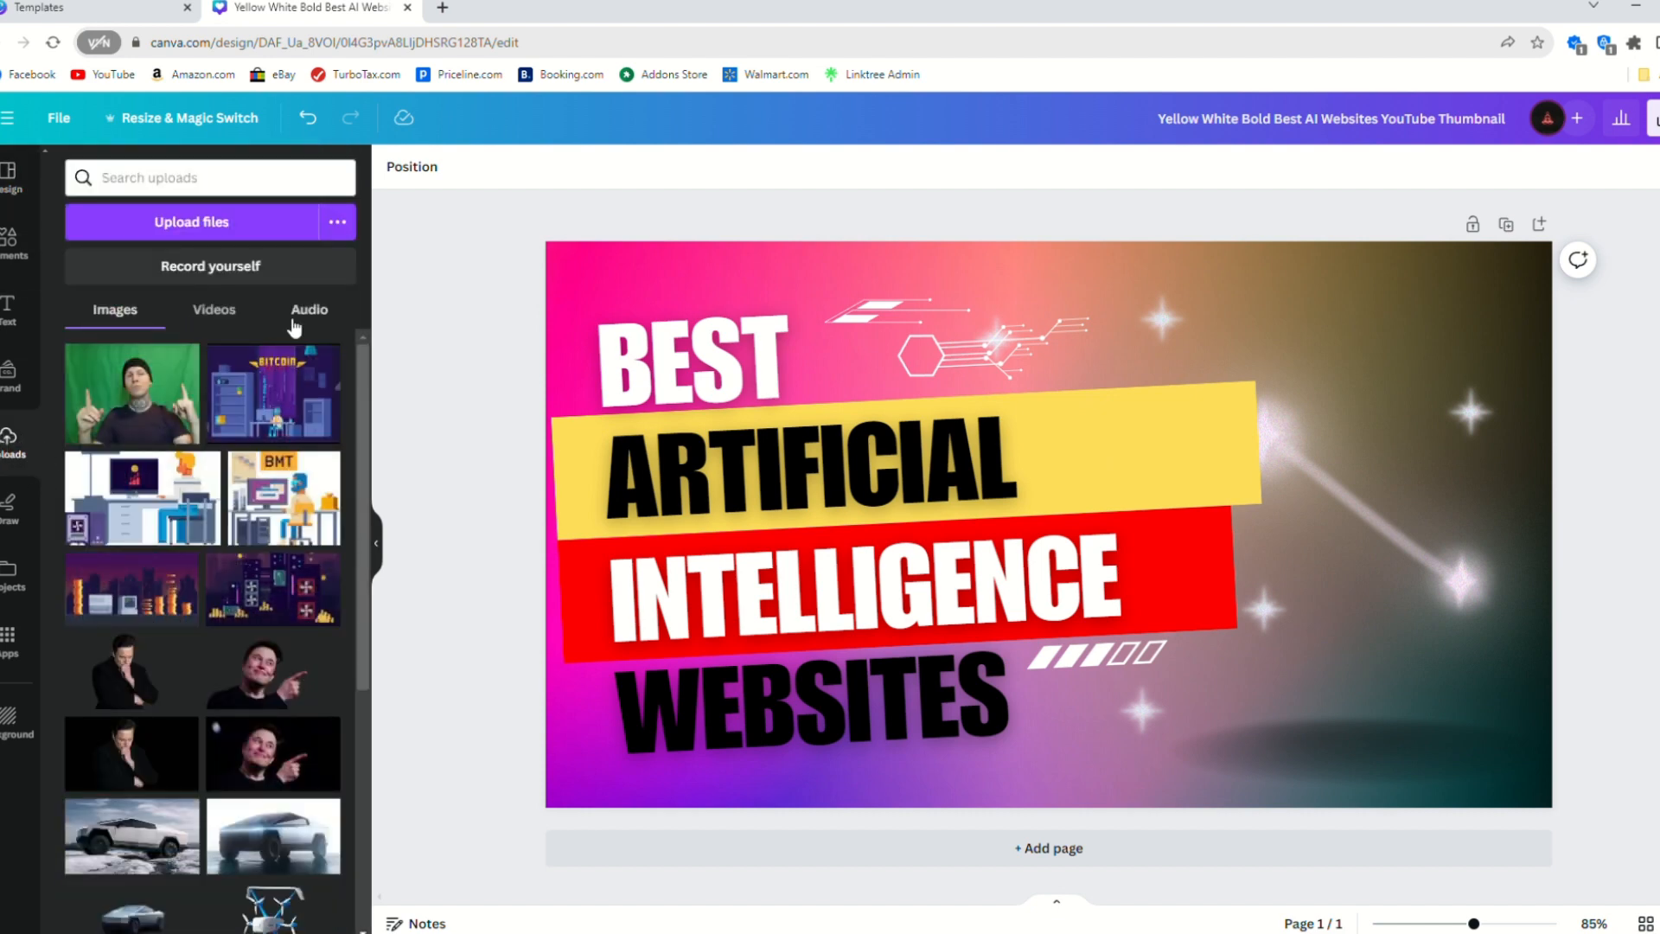
pyautogui.click(153, 391)
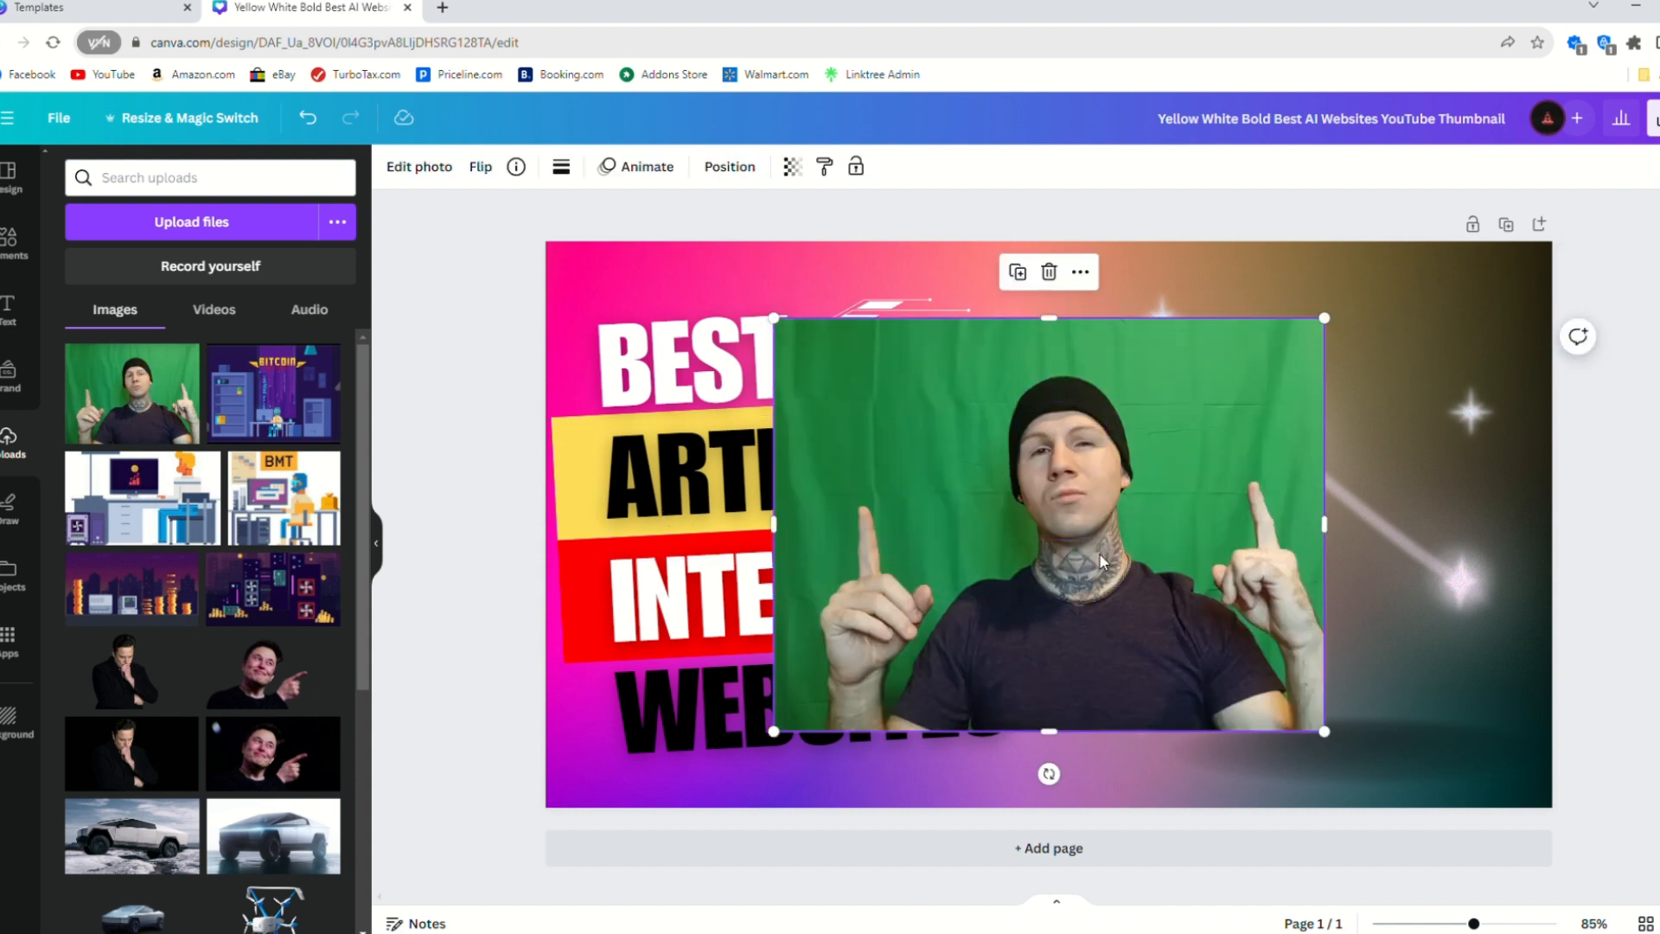
pyautogui.moveTo(1019, 567); pyautogui.dragTo(1139, 540)
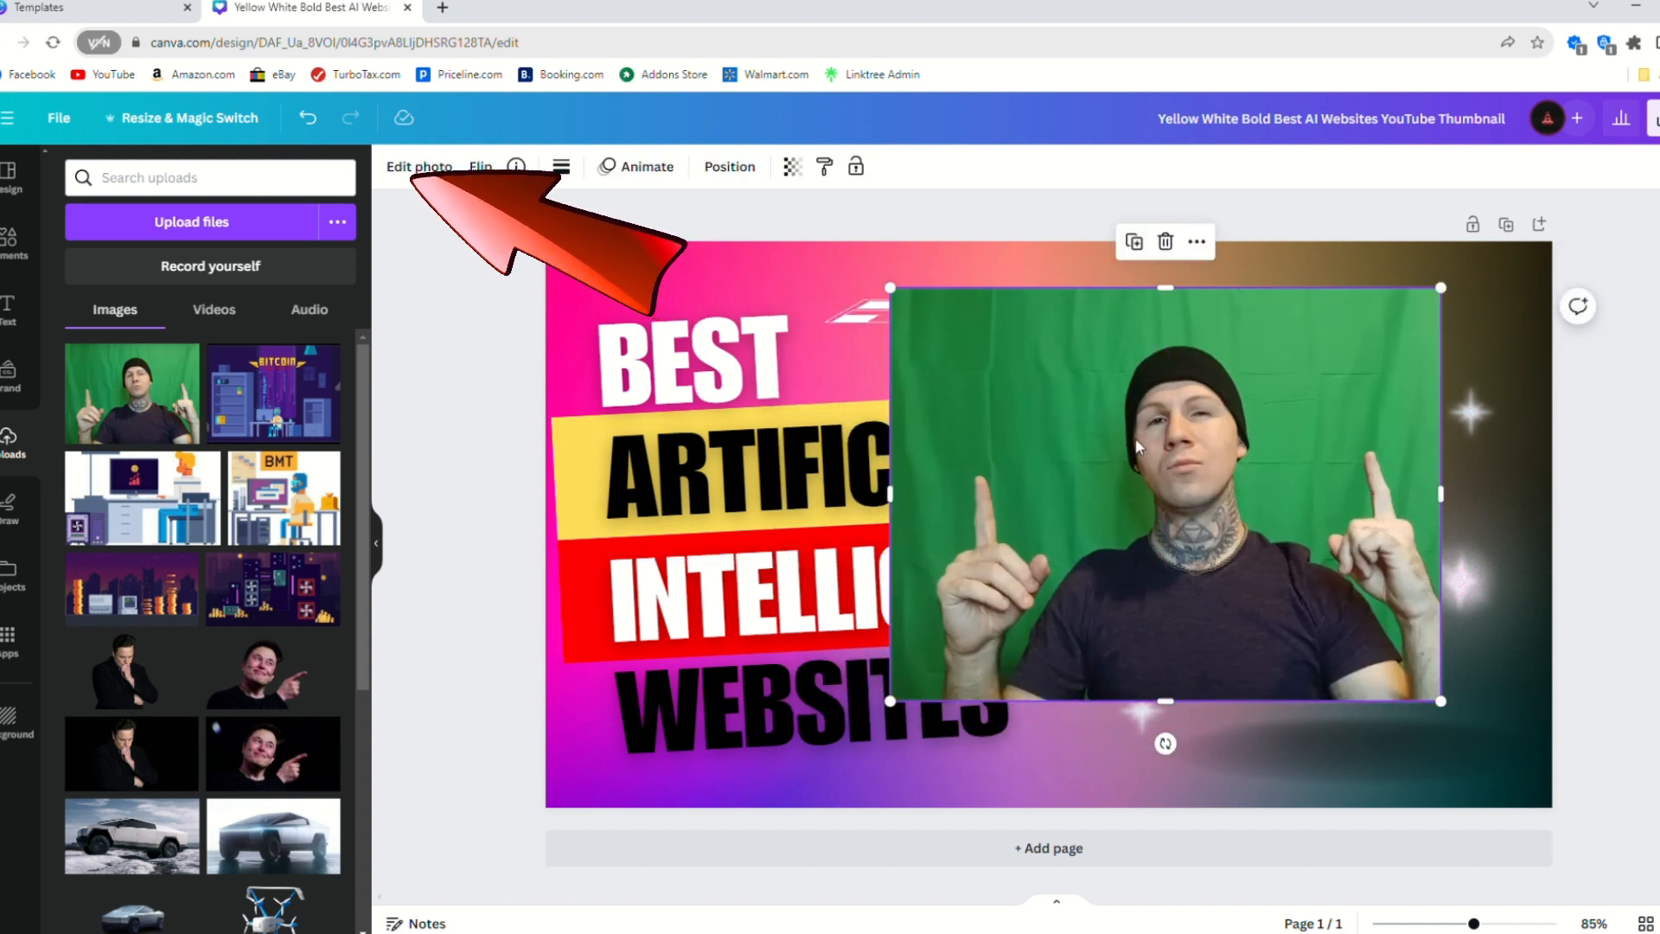
pyautogui.moveTo(1137, 445); pyautogui.dragTo(1130, 465)
# Step: Remove the photo's green background, then enlarge the cut-out and fit it into the thumbnail's lower-right corner
pyautogui.click(439, 173)
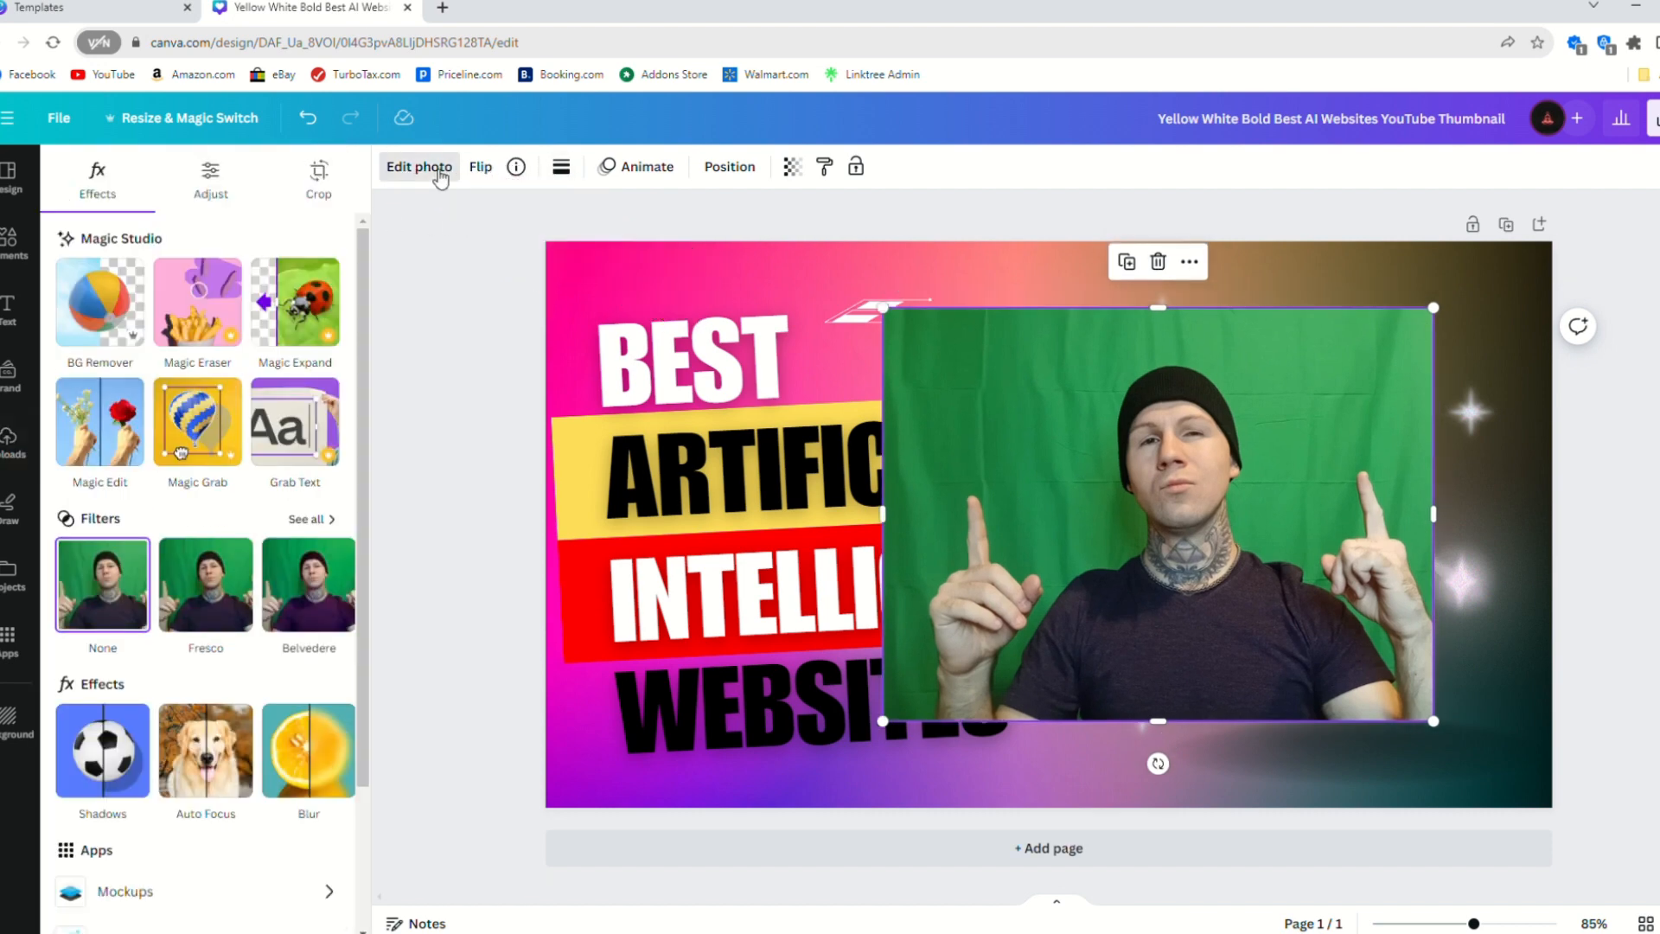
pyautogui.click(93, 300)
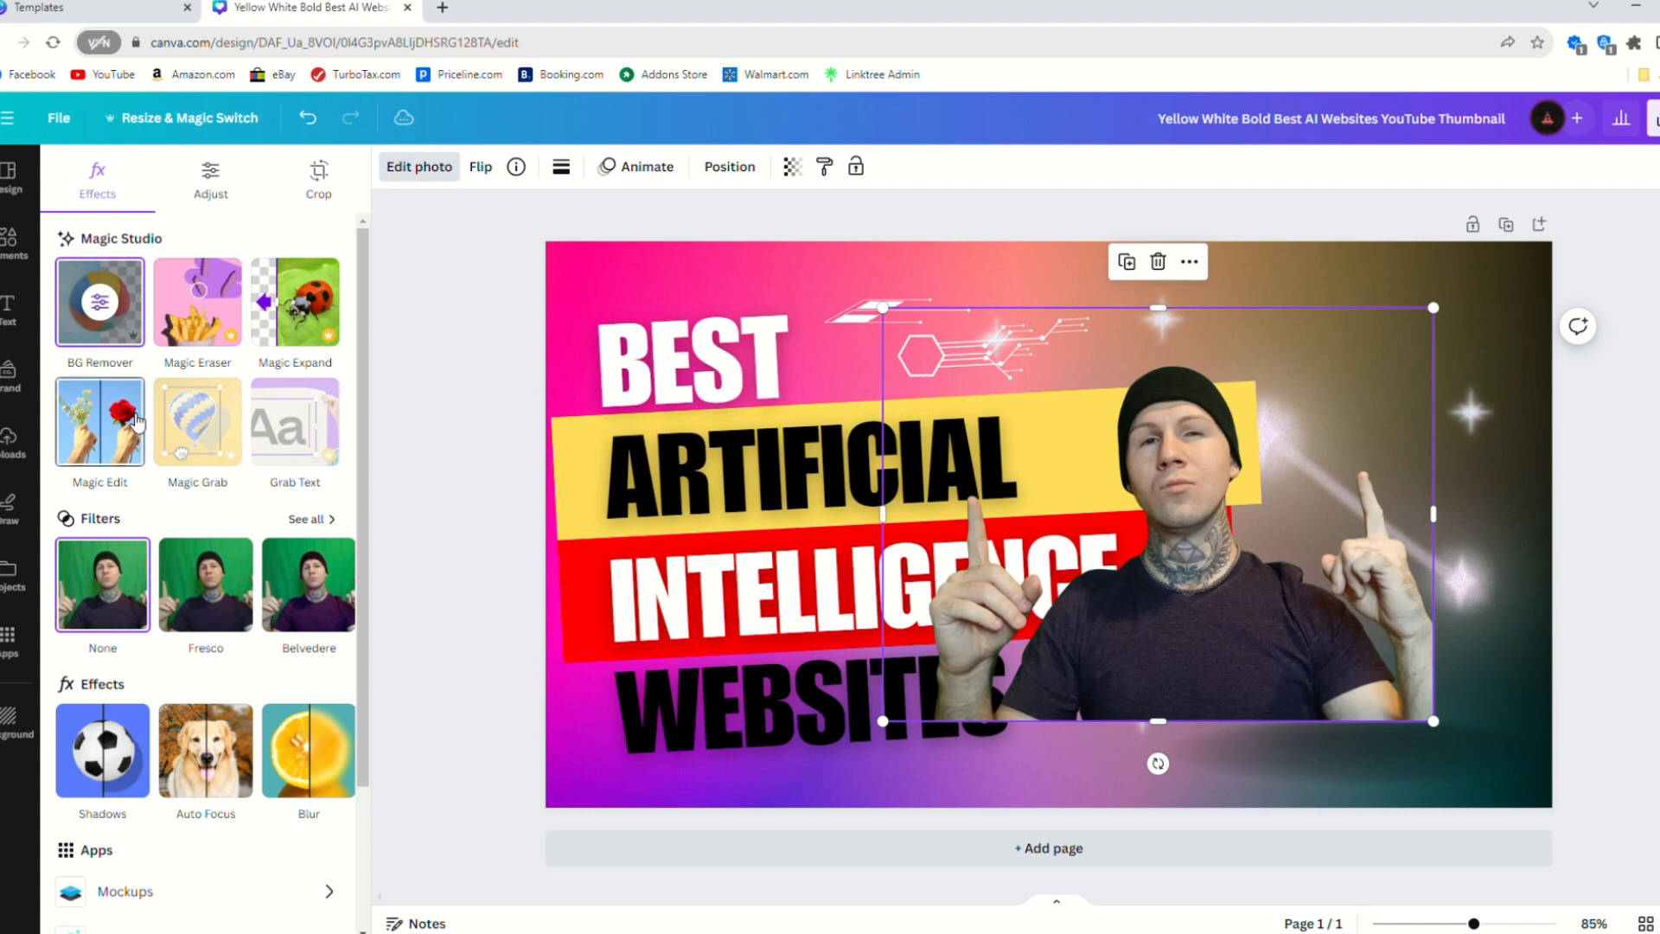
pyautogui.moveTo(1235, 630); pyautogui.dragTo(1277, 693)
pyautogui.moveTo(1003, 397); pyautogui.dragTo(942, 351)
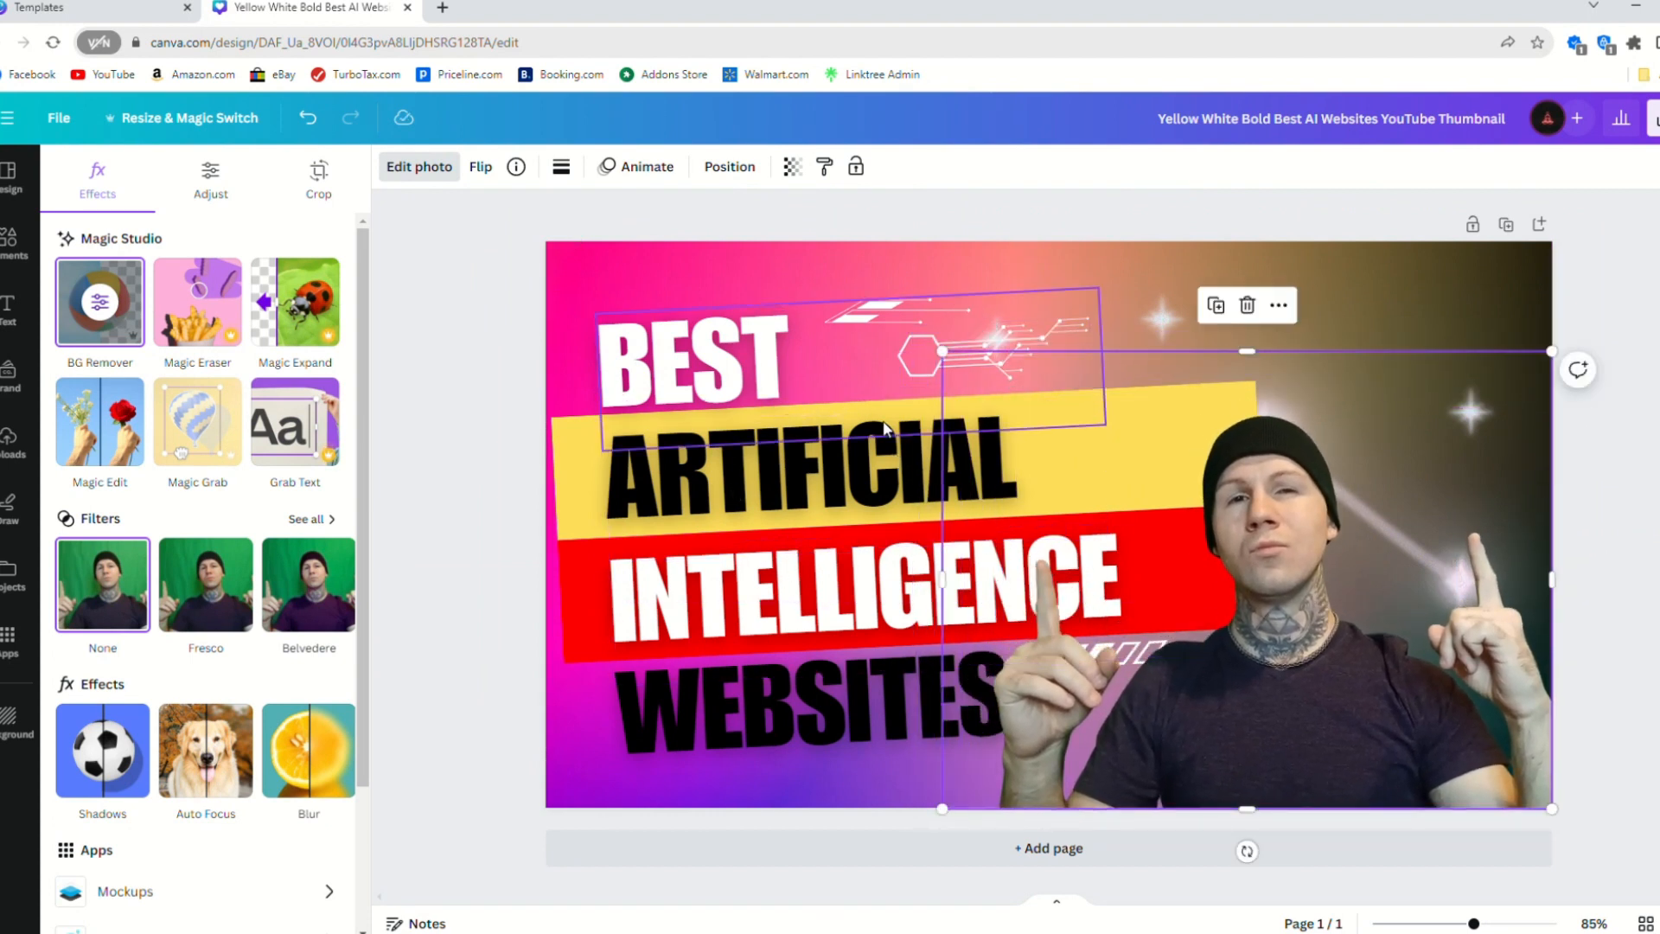
# Step: Move the BEST heading up toward the thumbnail's upper edge and change its text to MAKING
pyautogui.moveTo(848, 382); pyautogui.dragTo(854, 339)
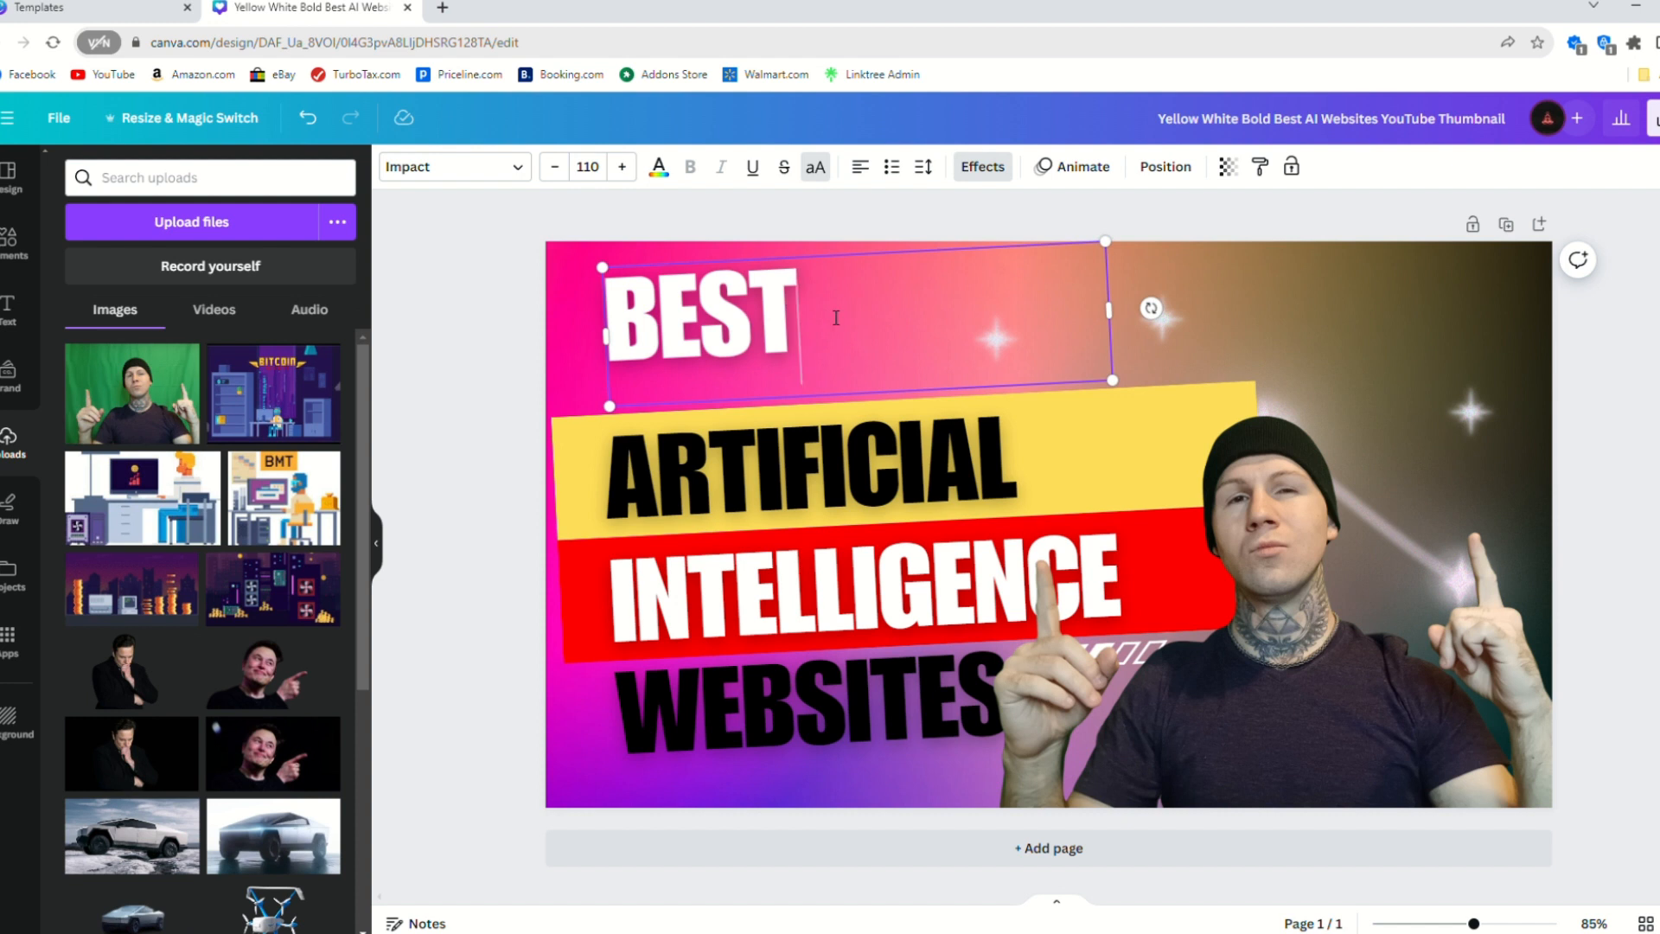
pyautogui.press('BackSpace')
pyautogui.press('BackSpace')
pyautogui.press('BackSpace')
pyautogui.press('BackSpace')
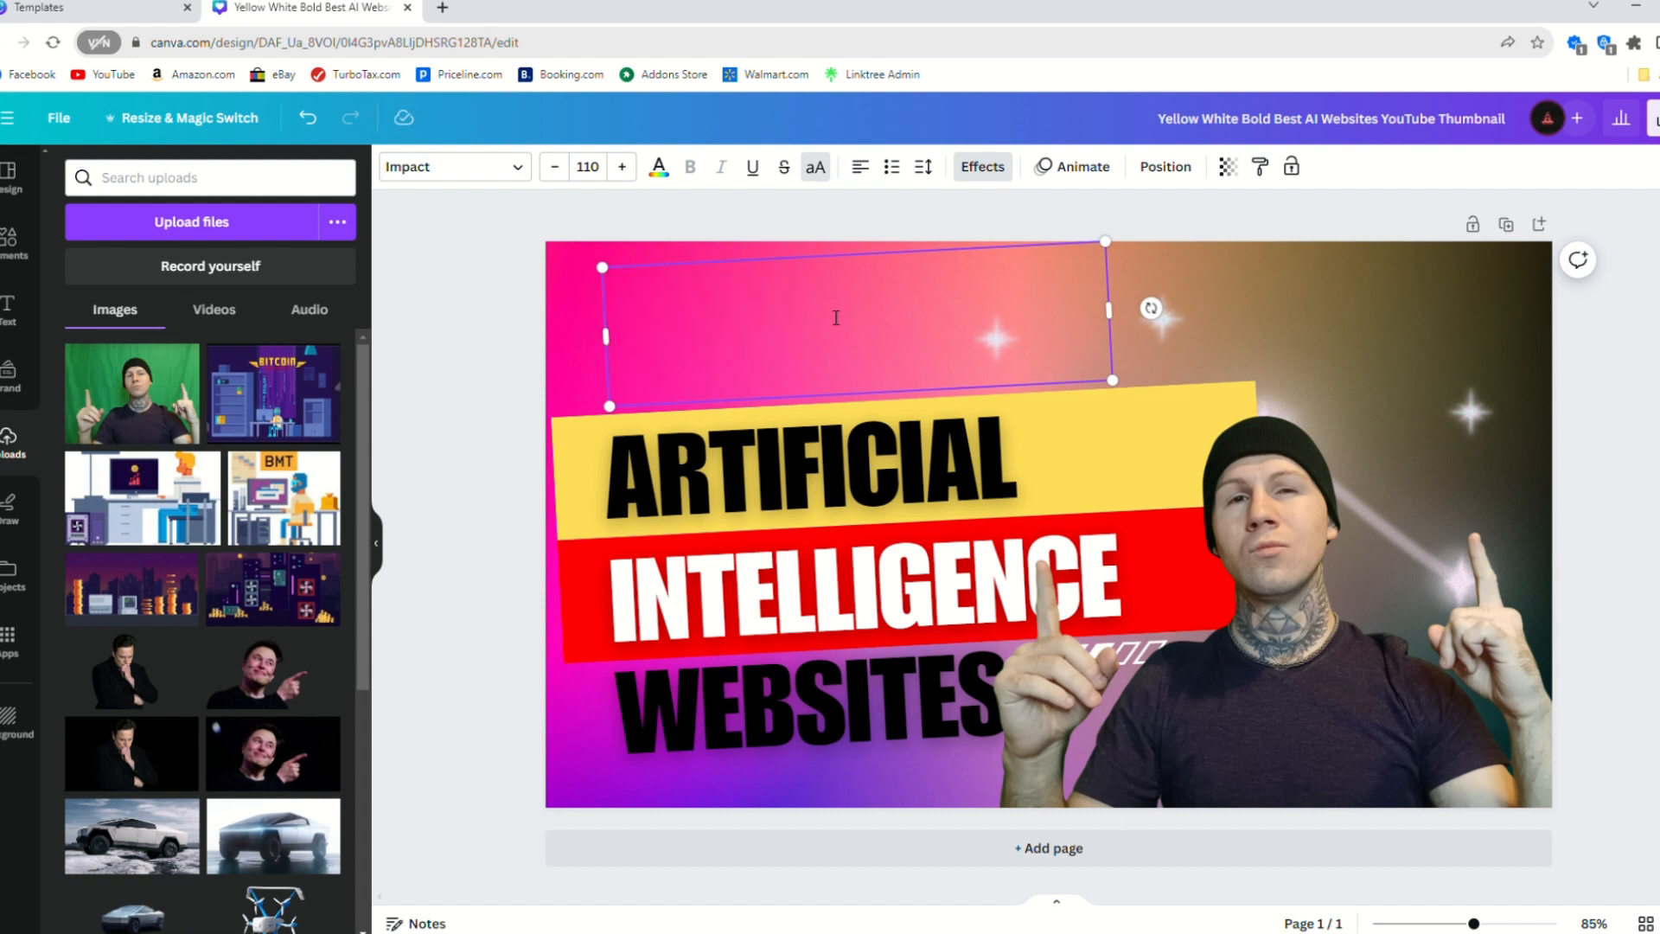
pyautogui.write('MAKING')
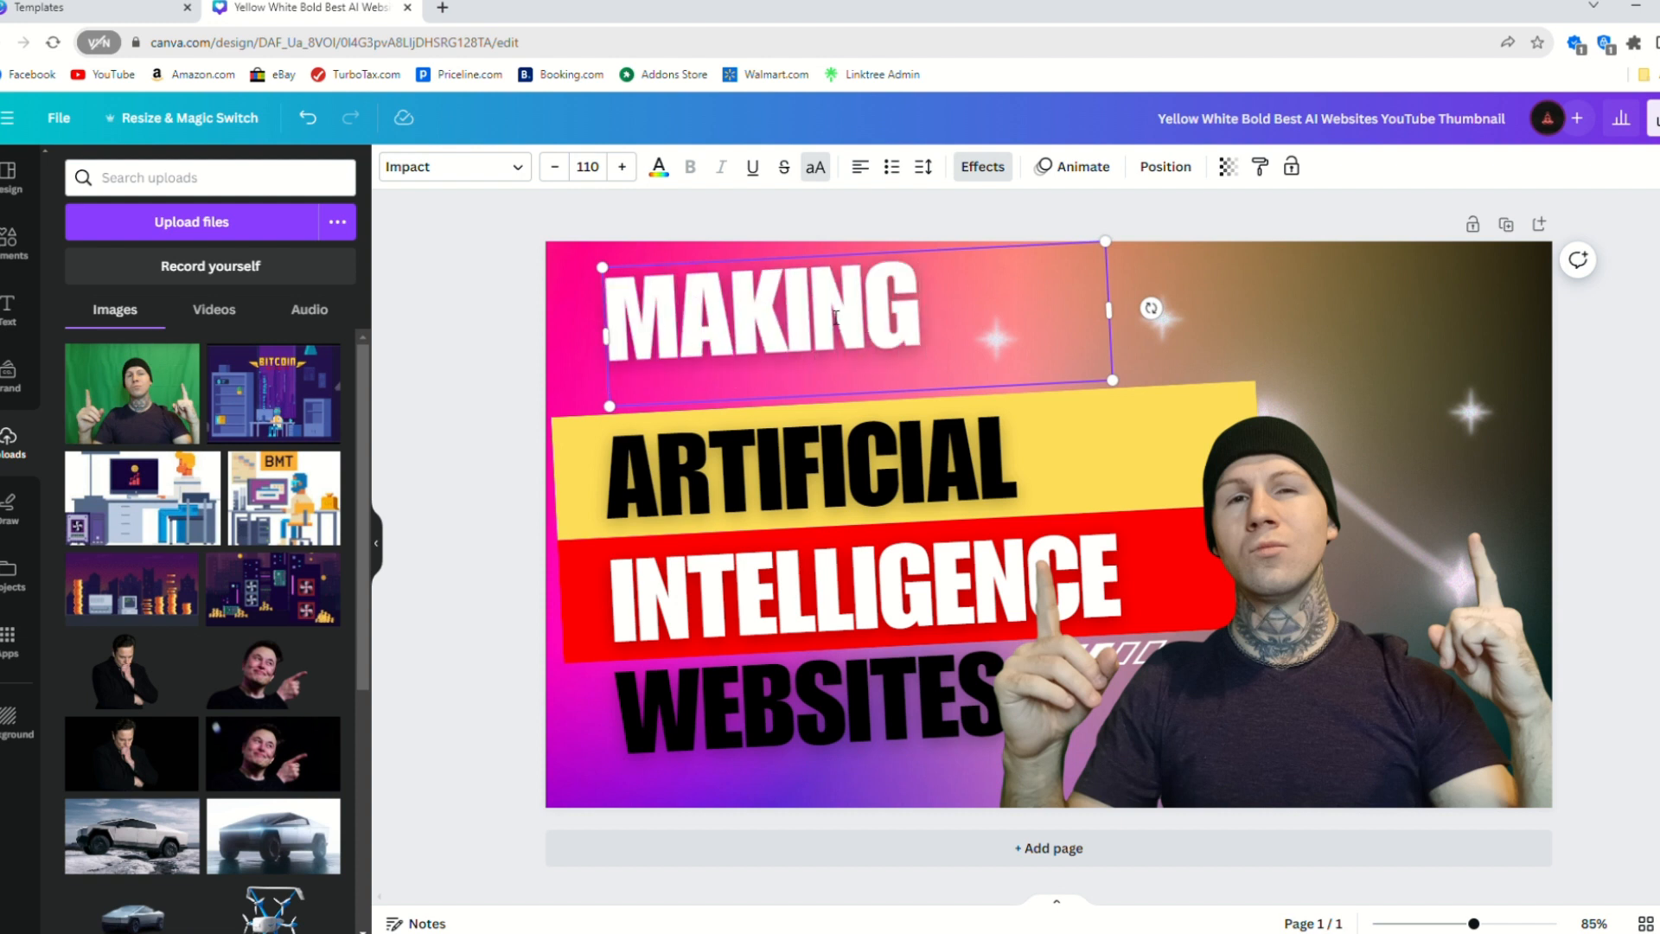
# Step: Tighten and enlarge the MAKING heading to font size 125, and move the yellow banner up closer beneath it
pyautogui.moveTo(1121, 316); pyautogui.dragTo(929, 319)
pyautogui.moveTo(943, 394); pyautogui.dragTo(986, 397)
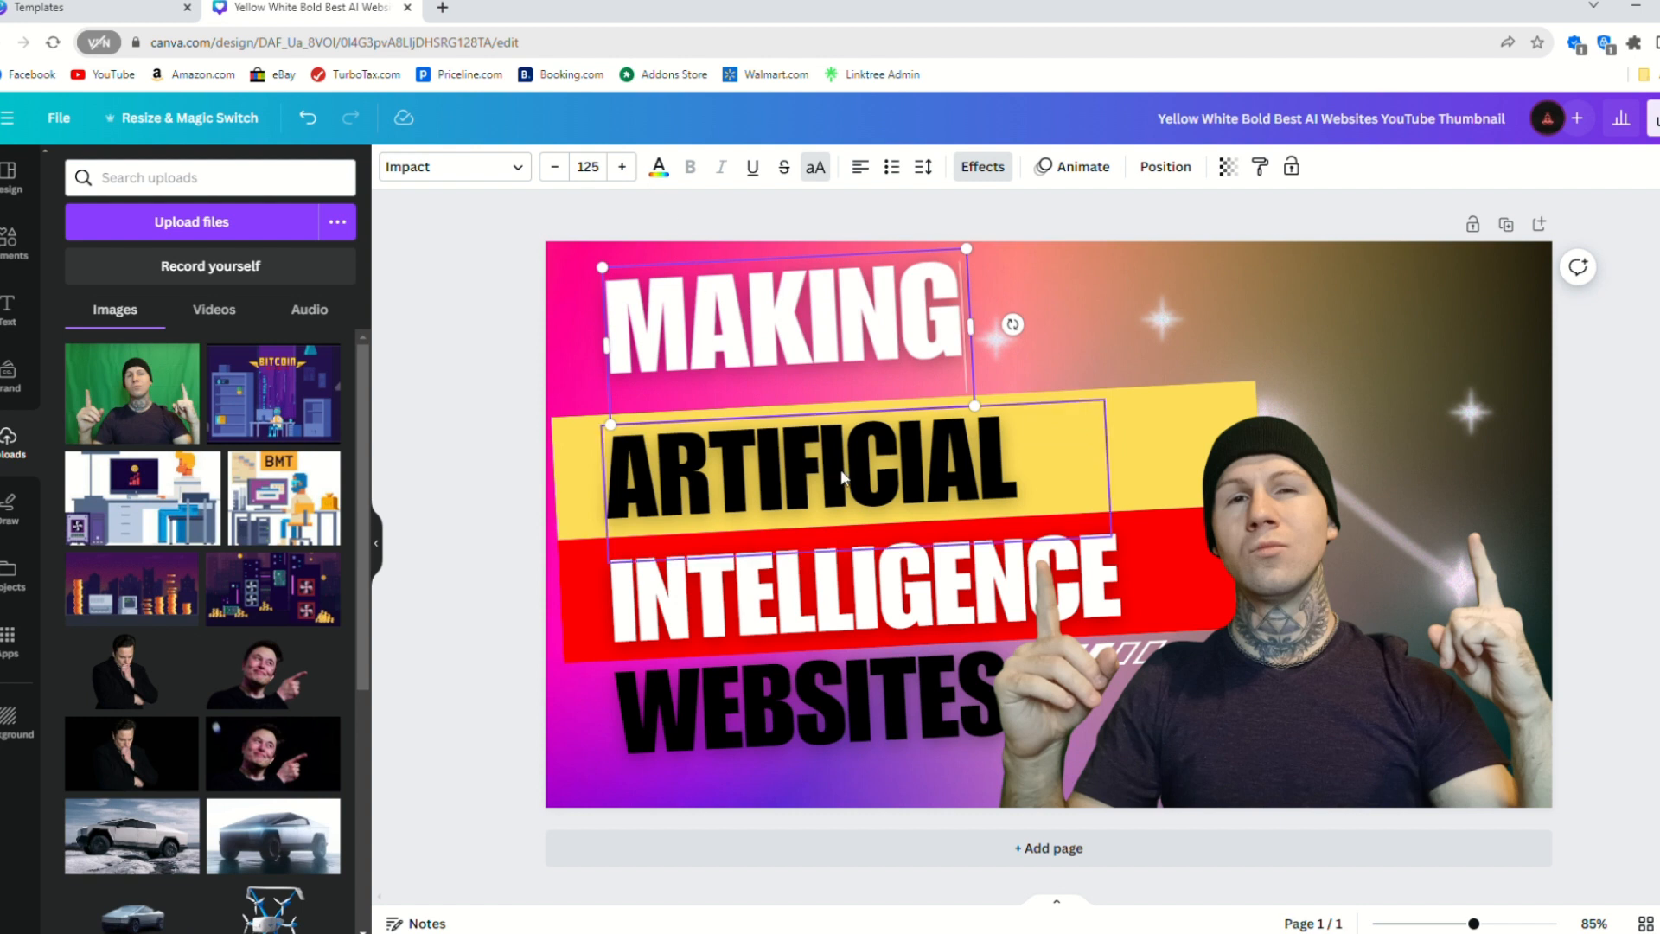
pyautogui.click(1128, 432)
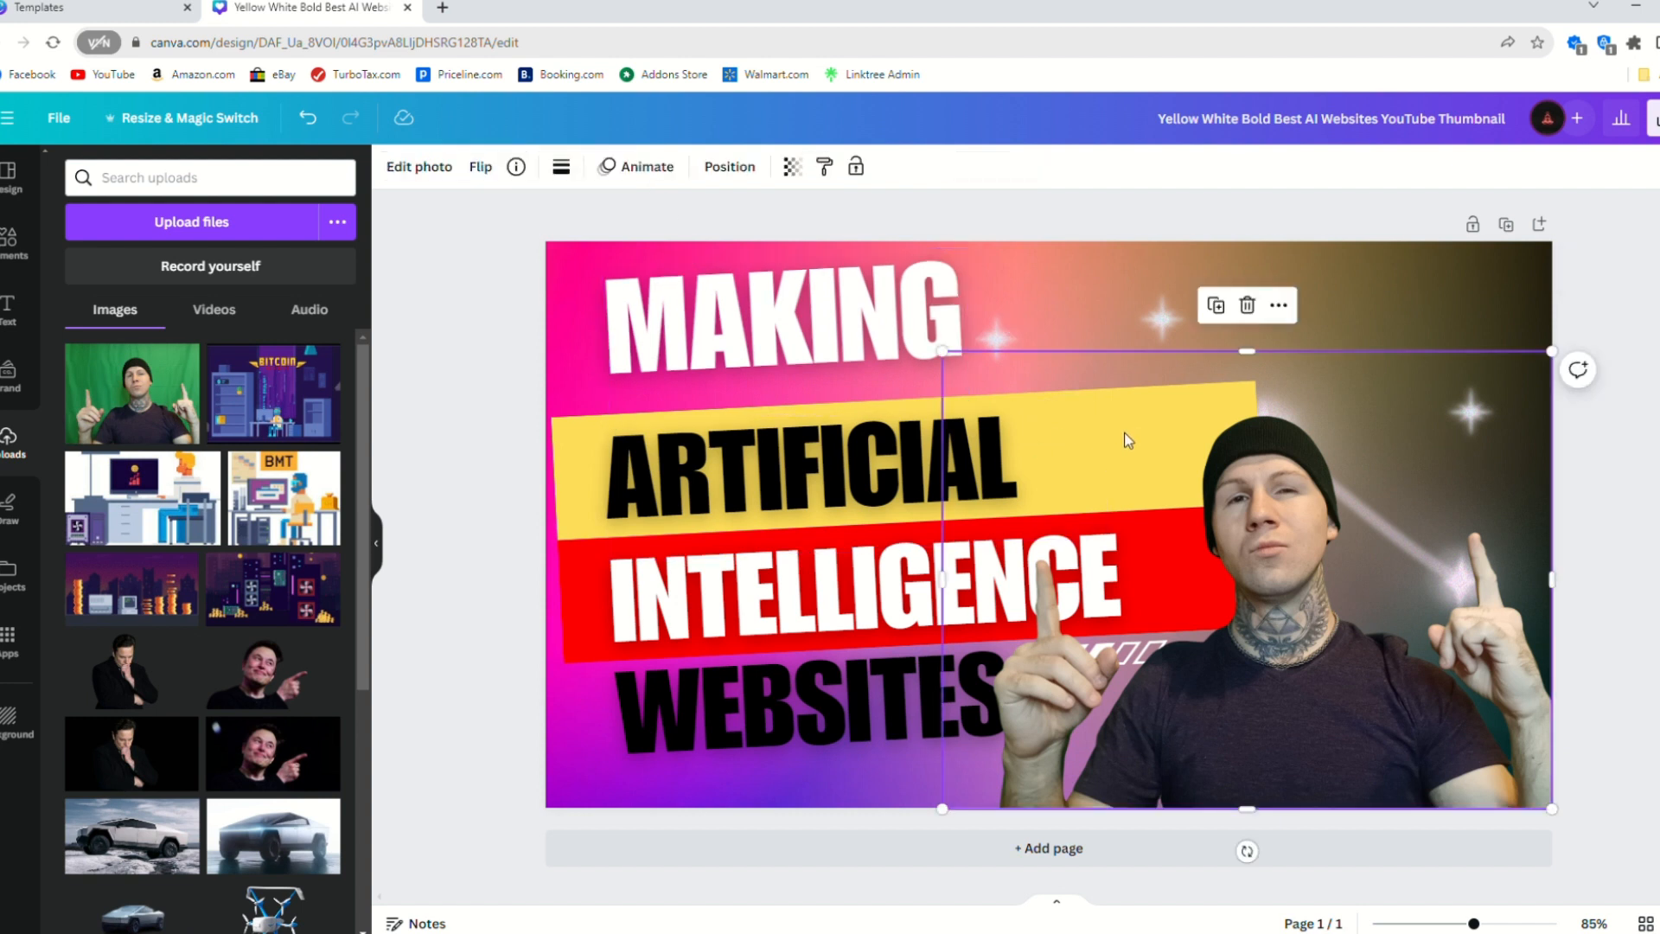
pyautogui.click(593, 458)
pyautogui.moveTo(593, 455); pyautogui.dragTo(594, 429)
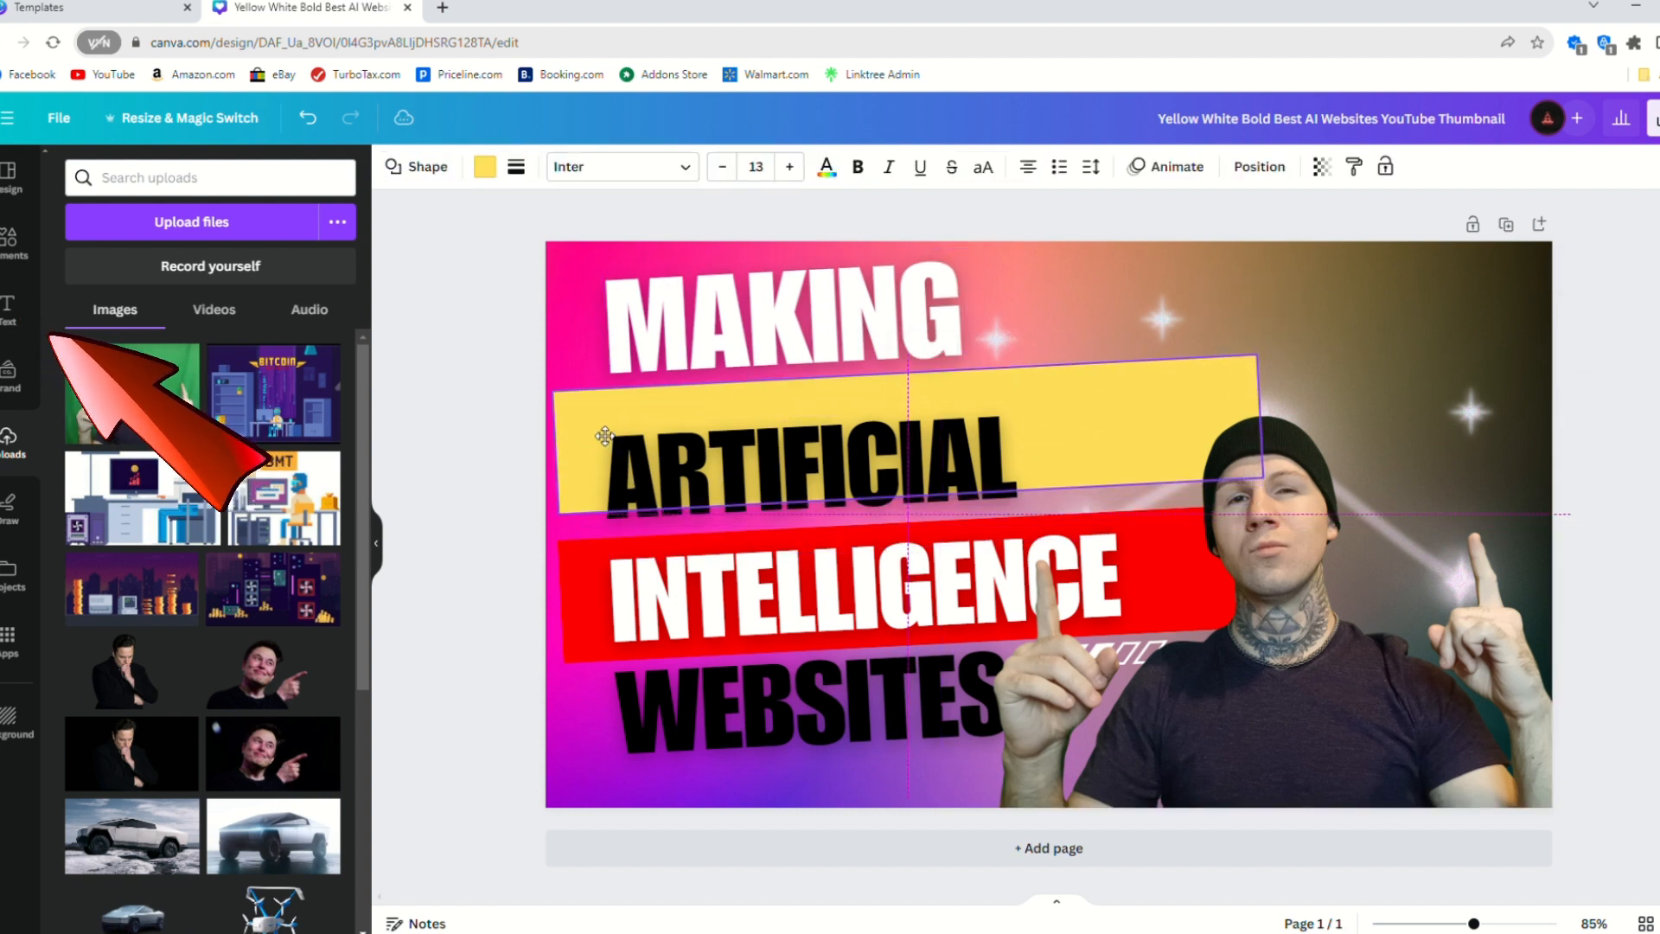
pyautogui.moveTo(708, 307); pyautogui.dragTo(698, 301)
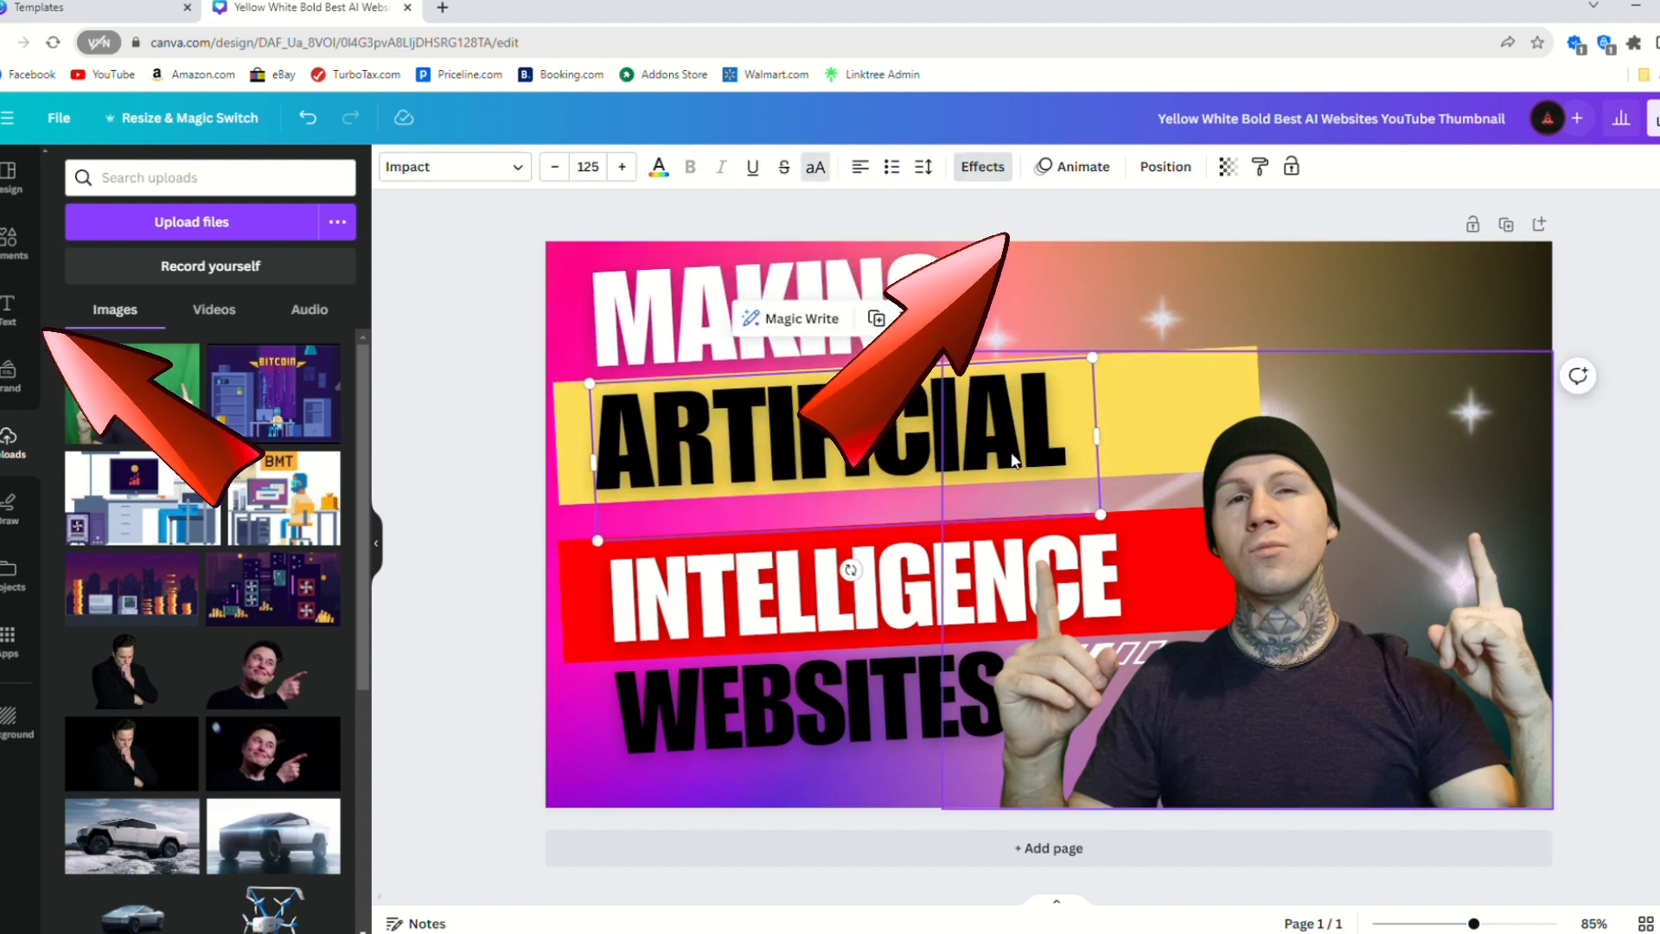
# Step: Replace the word ARTIFICIAL on the yellow banner with YOUTUBE
pyautogui.doubleClick(951, 478)
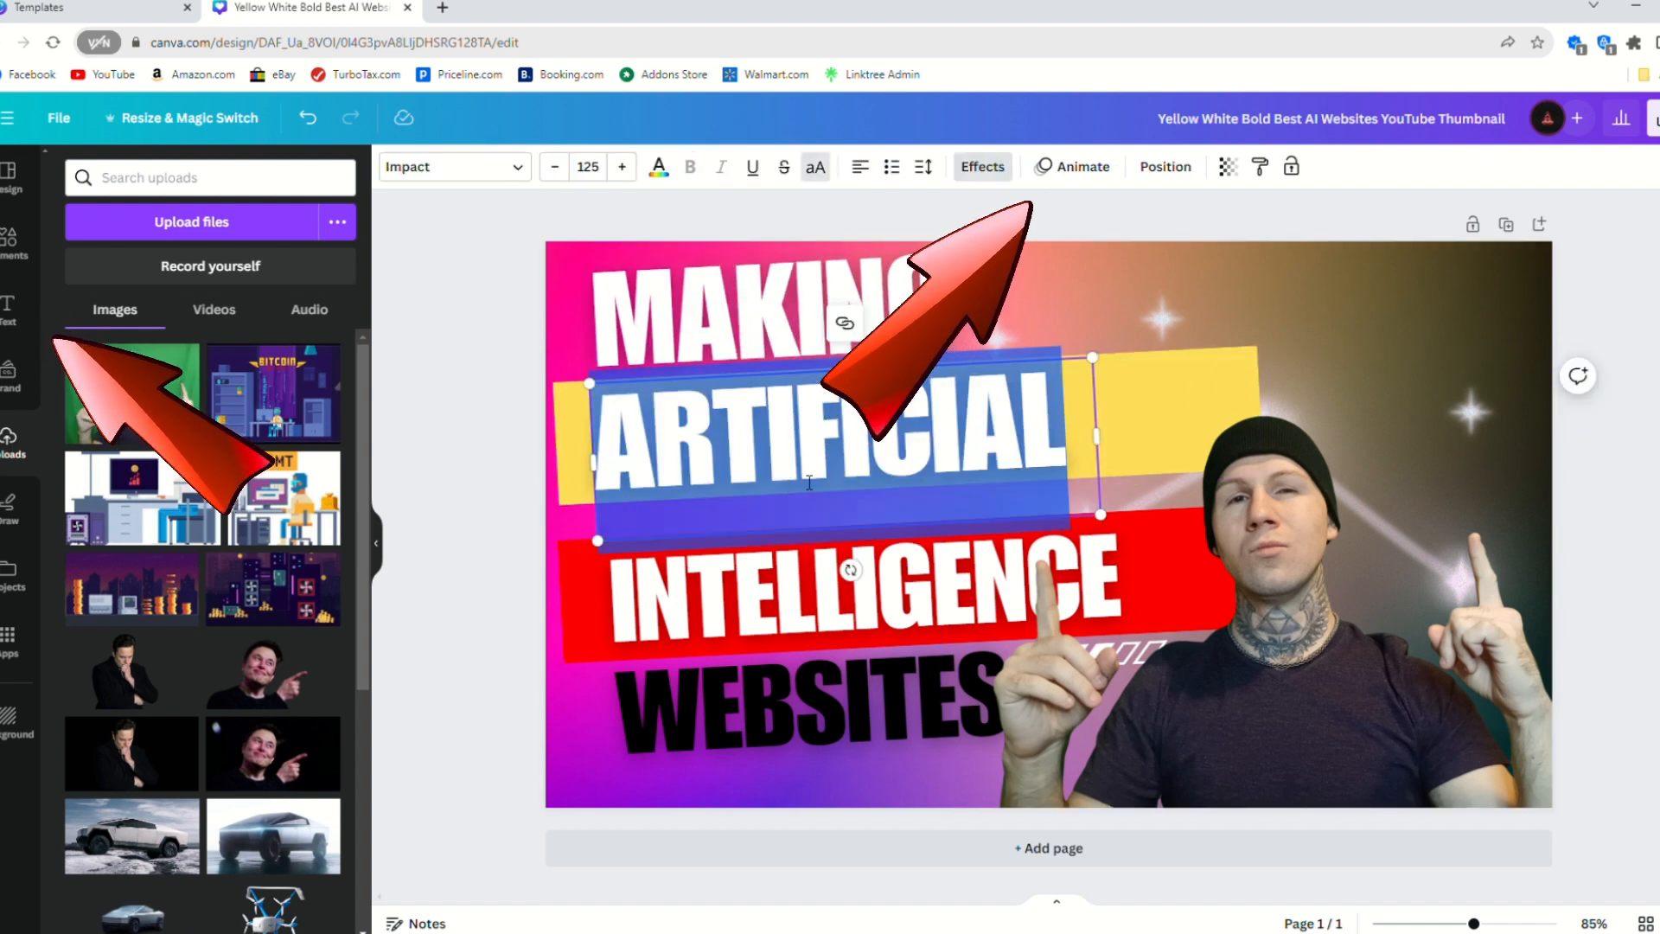
pyautogui.click(951, 478)
pyautogui.click(1077, 454)
pyautogui.press('BackSpace')
pyautogui.press('BackSpace')
pyautogui.press('BackSpace')
pyautogui.press('BackSpace')
pyautogui.press('BackSpace')
pyautogui.press('BackSpace')
pyautogui.press('BackSpace')
pyautogui.press('BackSpace')
pyautogui.press('BackSpace')
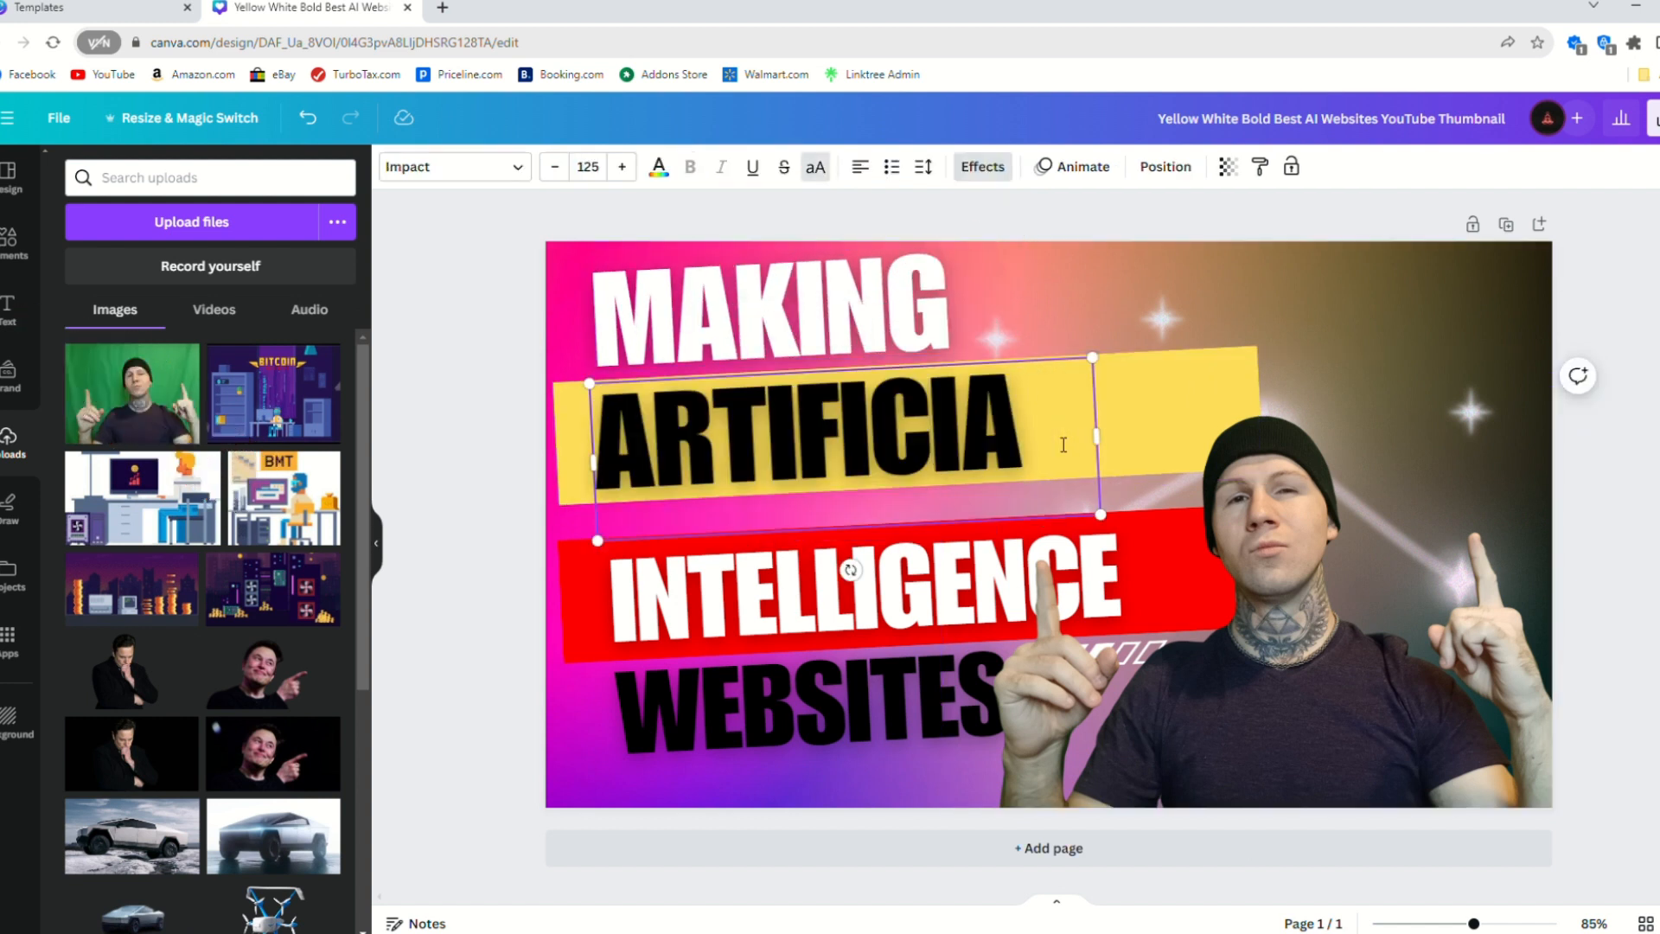
pyautogui.press('BackSpace')
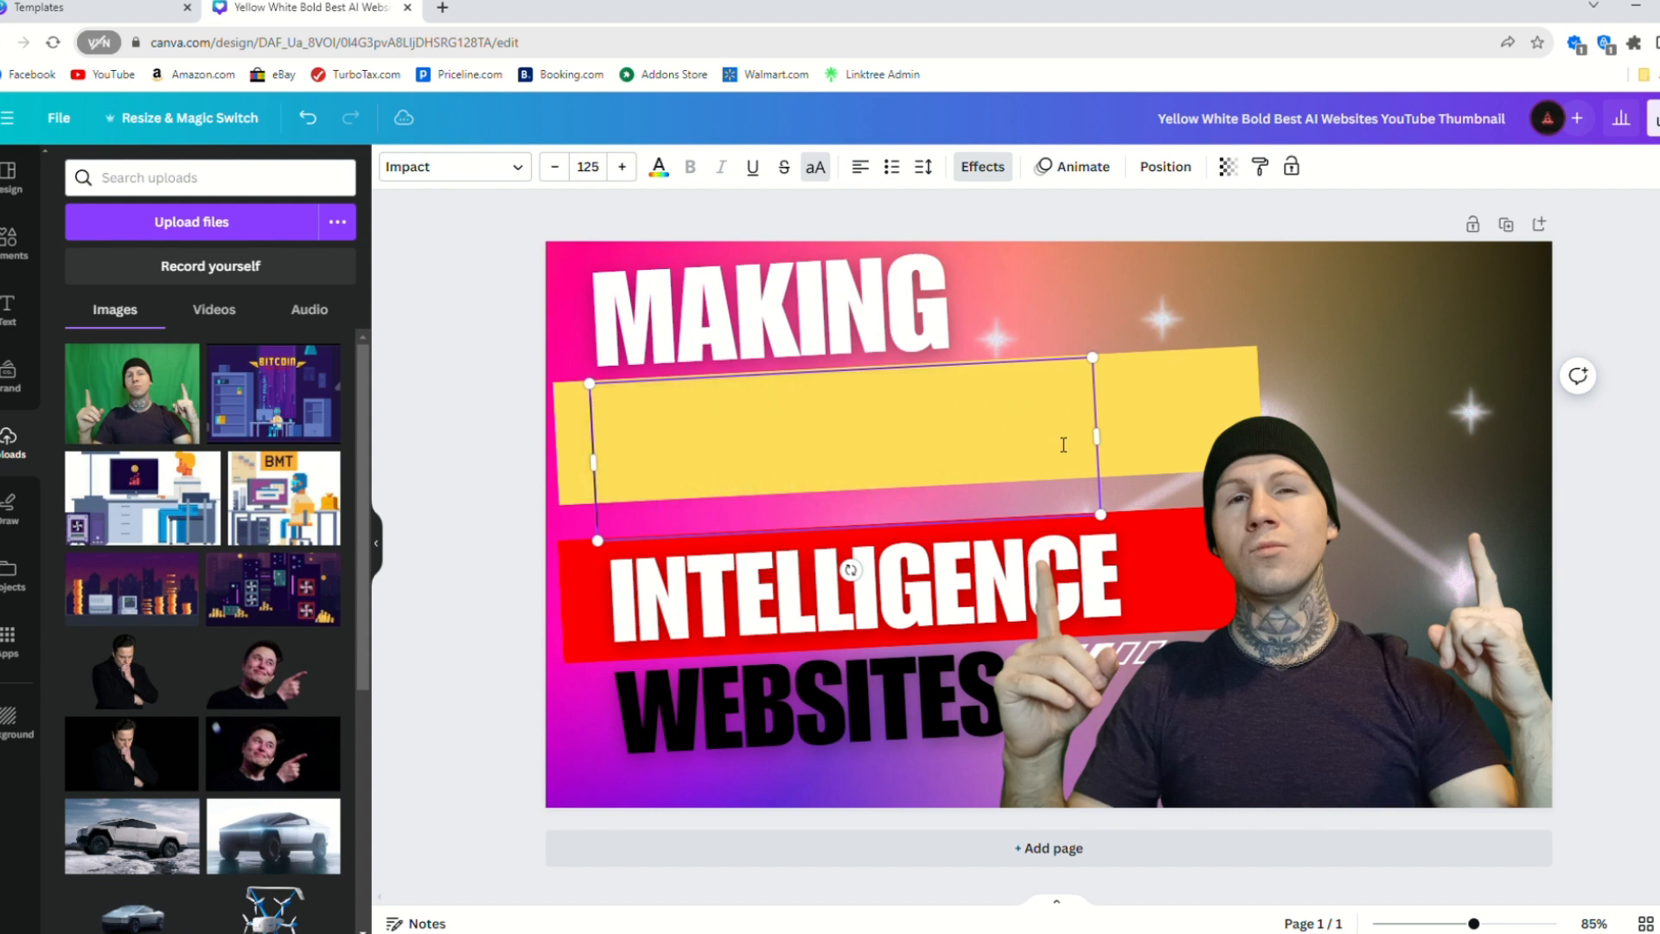
pyautogui.write('YOUTUBE')
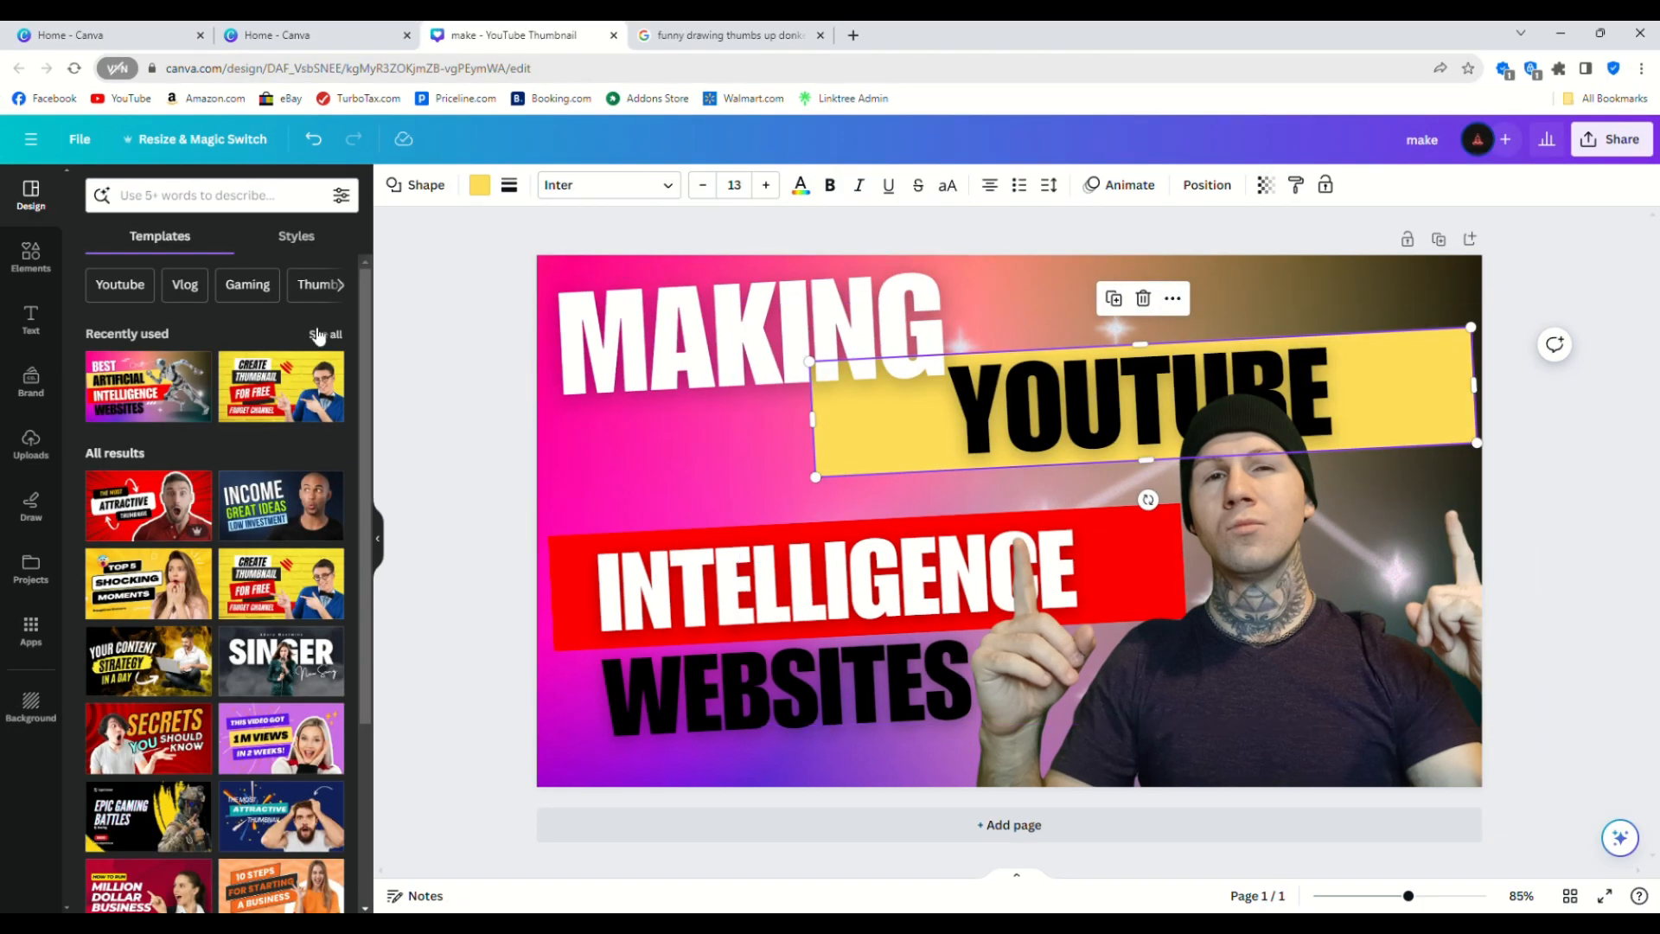
# Step: Close the second Canva home page and the Google search page, and shorten the yellow banner behind YOUTUBE
pyautogui.click(406, 34)
pyautogui.click(614, 34)
pyautogui.moveTo(812, 419); pyautogui.dragTo(917, 425)
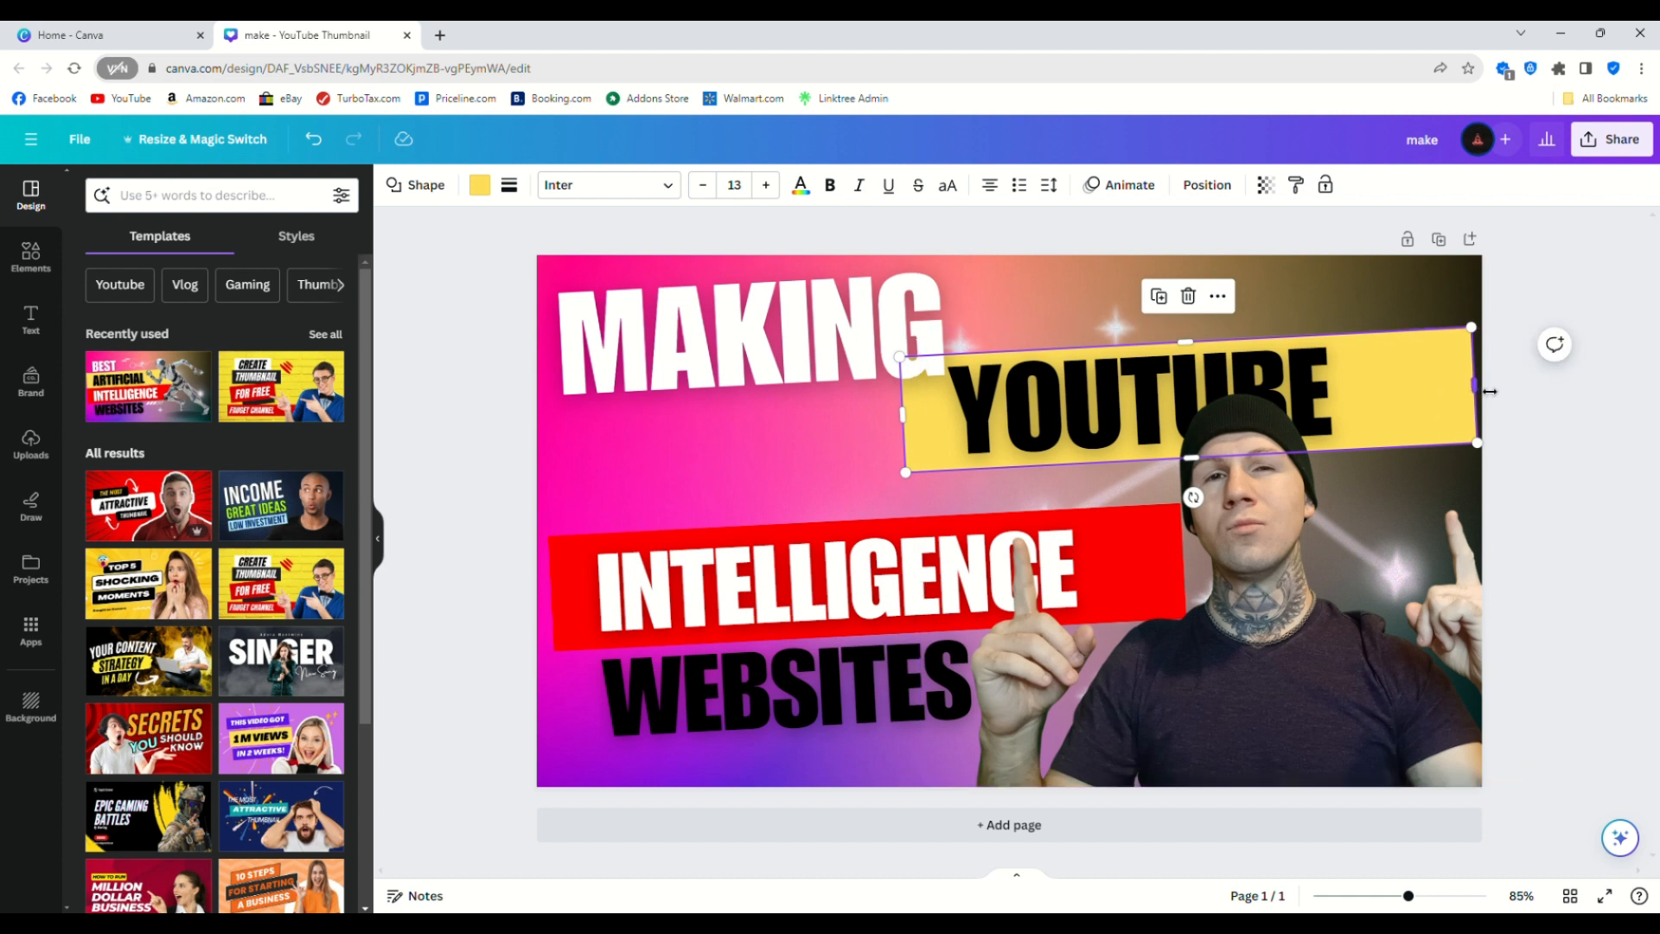
pyautogui.moveTo(1489, 392)
pyautogui.mouseDown()
pyautogui.moveTo(1373, 390)
pyautogui.moveTo(1476, 385)
pyautogui.mouseUp()
# Step: Replace INTELLIGENCE with THUMBNAILS and shorten the red banner to fit closely around the word
pyautogui.click(1120, 571)
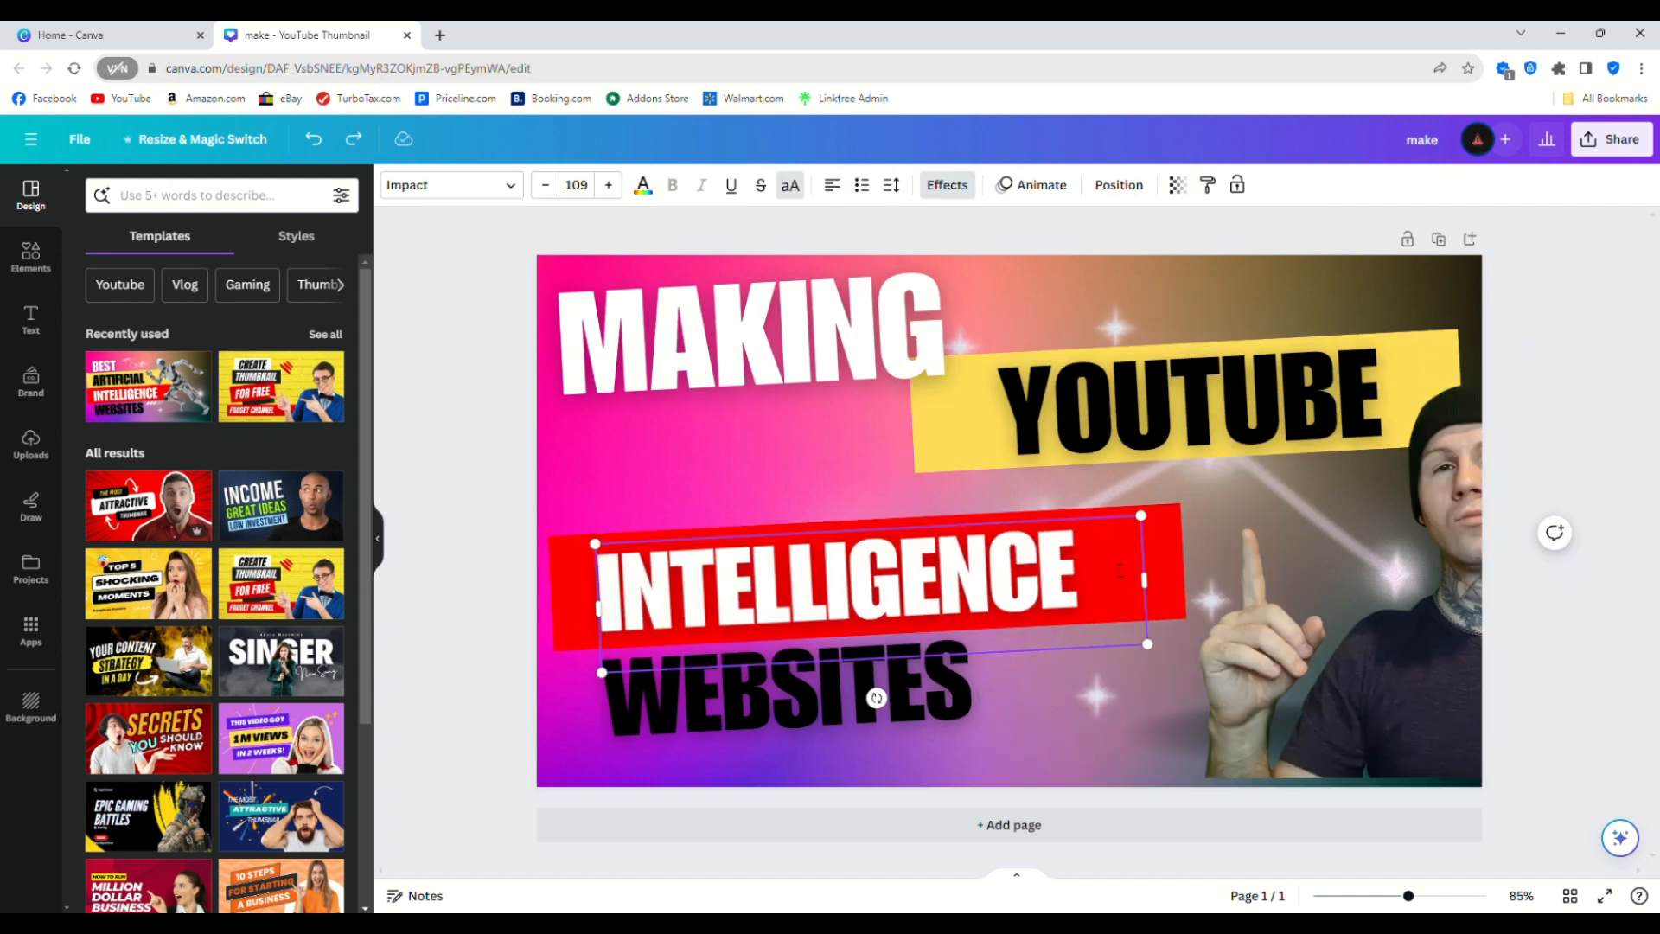
pyautogui.press('BackSpace')
pyautogui.press('BackSpace')
pyautogui.press('BackSpace')
pyautogui.press('BackSpace')
pyautogui.press('BackSpace')
pyautogui.press('BackSpace')
pyautogui.press('BackSpace')
pyautogui.press('BackSpace')
pyautogui.press('BackSpace')
pyautogui.press('BackSpace')
pyautogui.press('BackSpace')
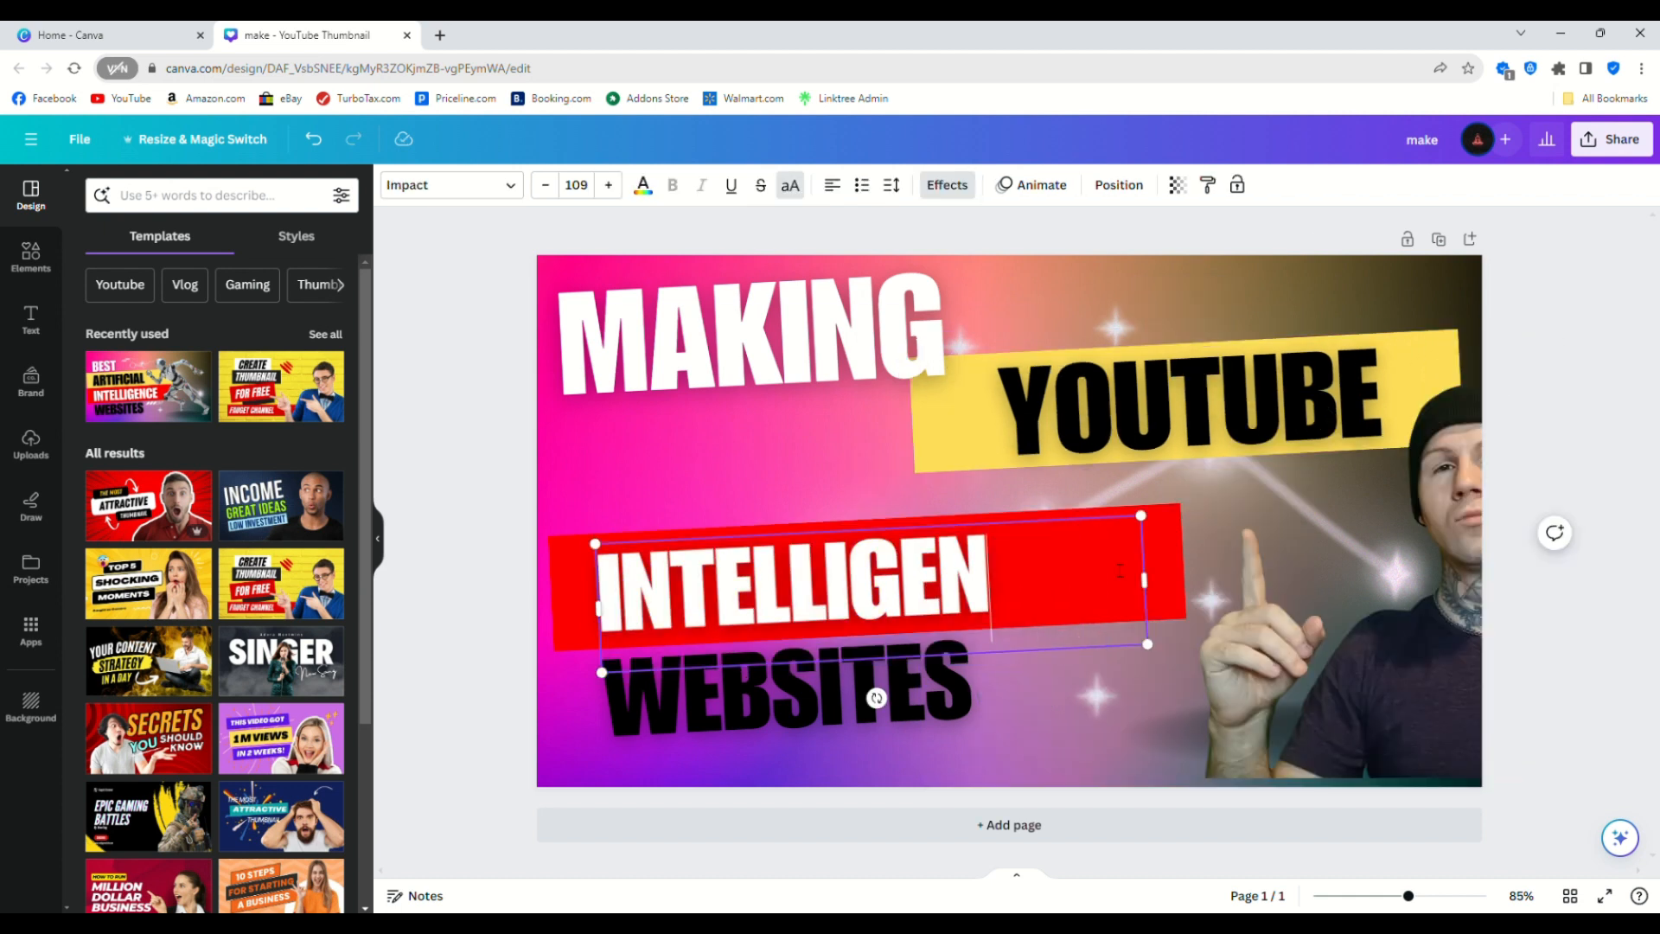
pyautogui.press('BackSpace')
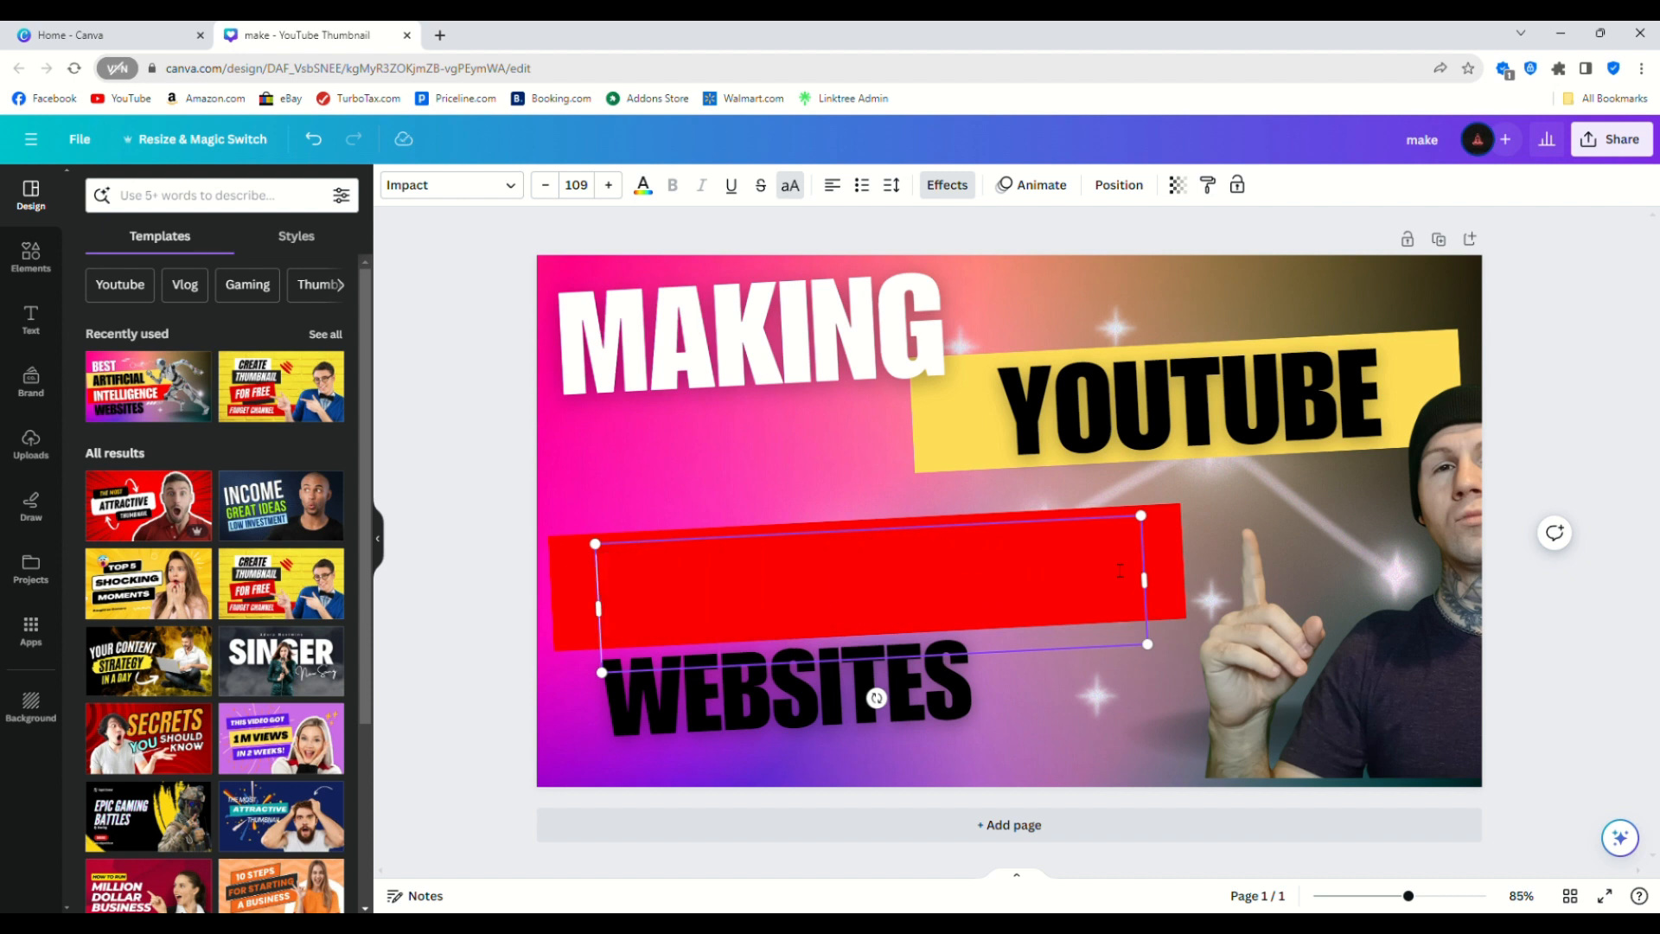
pyautogui.write('THUMBNAILS')
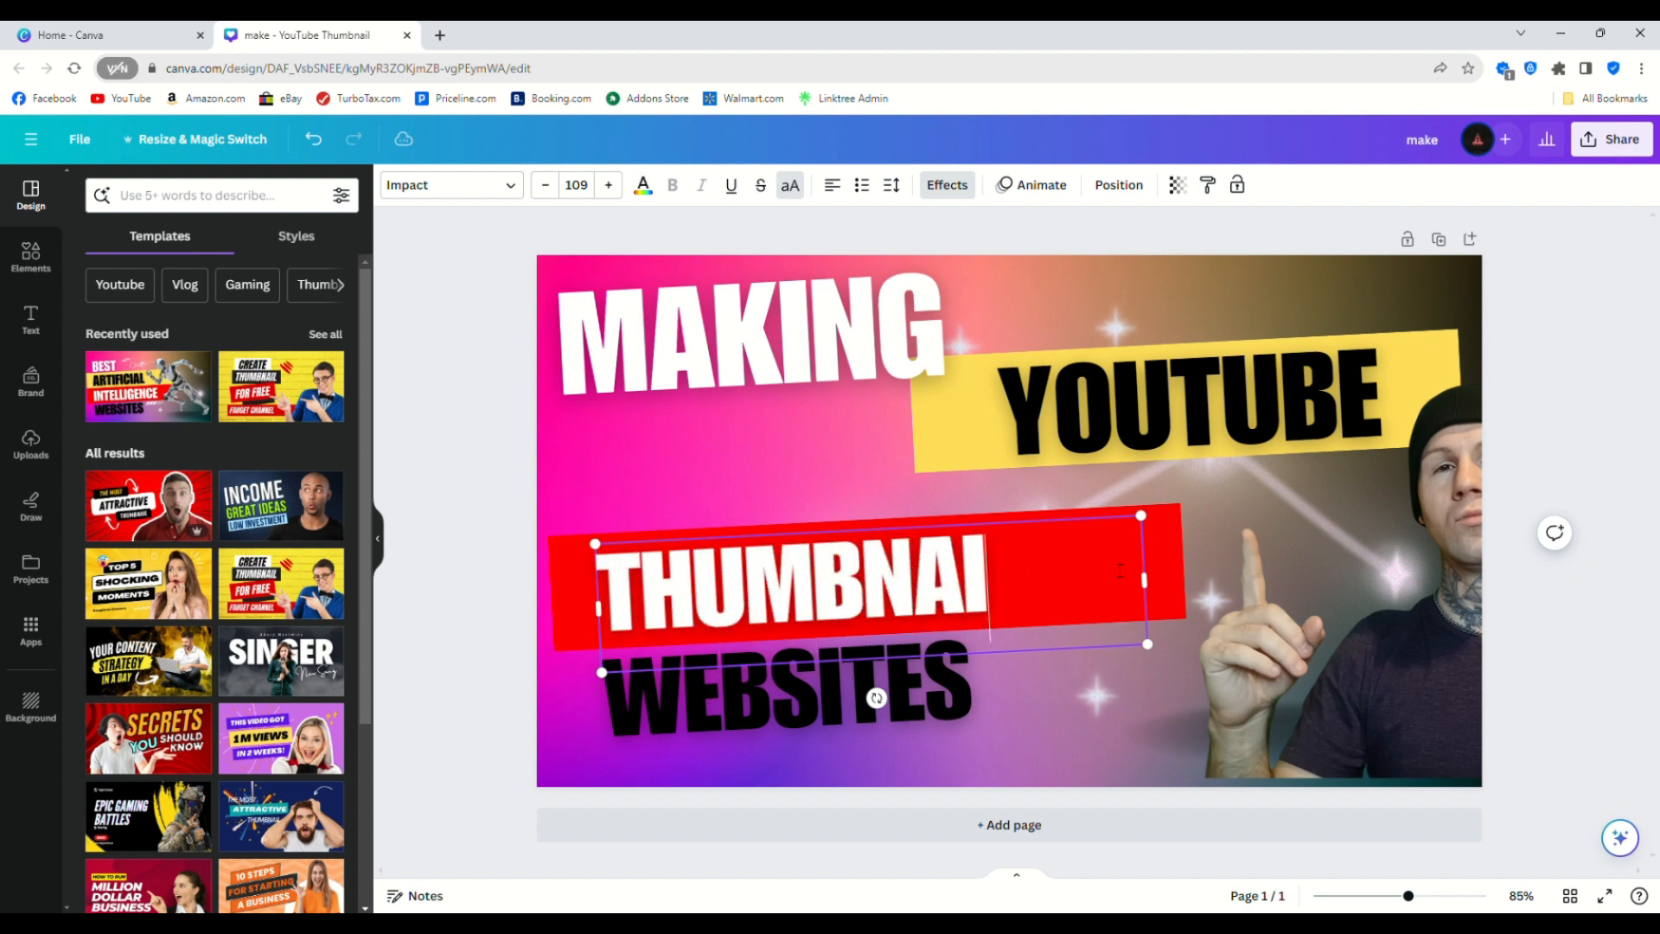
pyautogui.click(569, 583)
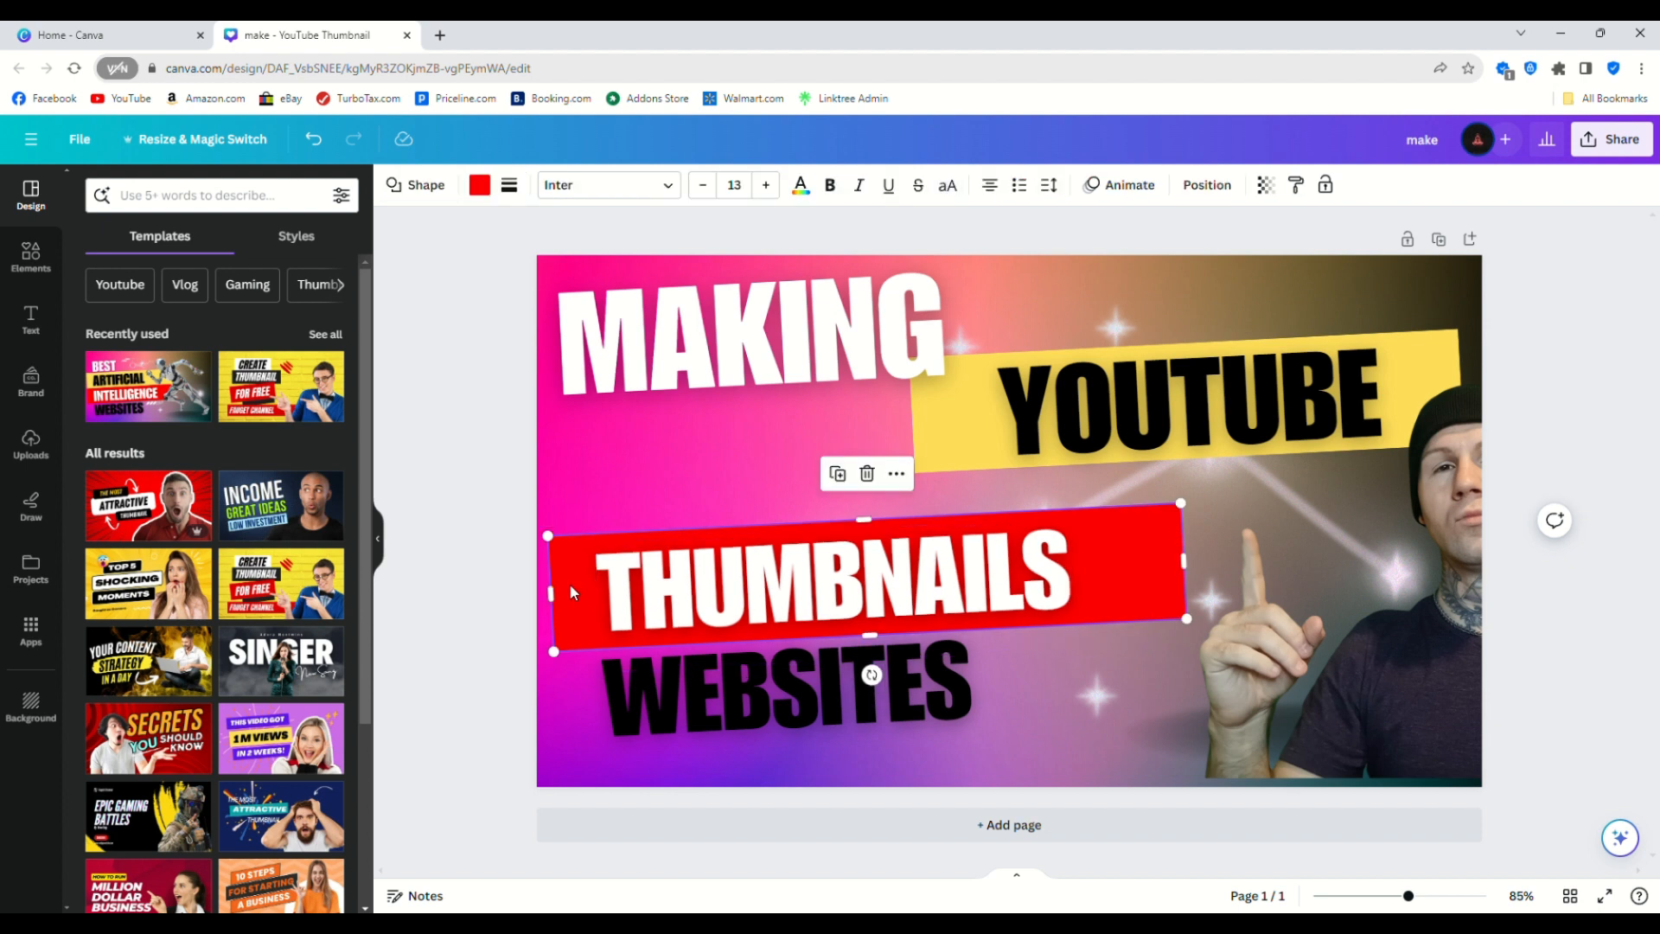
pyautogui.moveTo(1196, 569); pyautogui.dragTo(1100, 568)
# Step: Replace the word WEBSITES below the red banner with FOR and enlarge it to font size 156
pyautogui.doubleClick(997, 685)
pyautogui.click(996, 686)
pyautogui.press('BackSpace')
pyautogui.press('BackSpace')
pyautogui.press('BackSpace')
pyautogui.press('BackSpace')
pyautogui.press('BackSpace')
pyautogui.press('BackSpace')
pyautogui.press('BackSpace')
pyautogui.press('BackSpace')
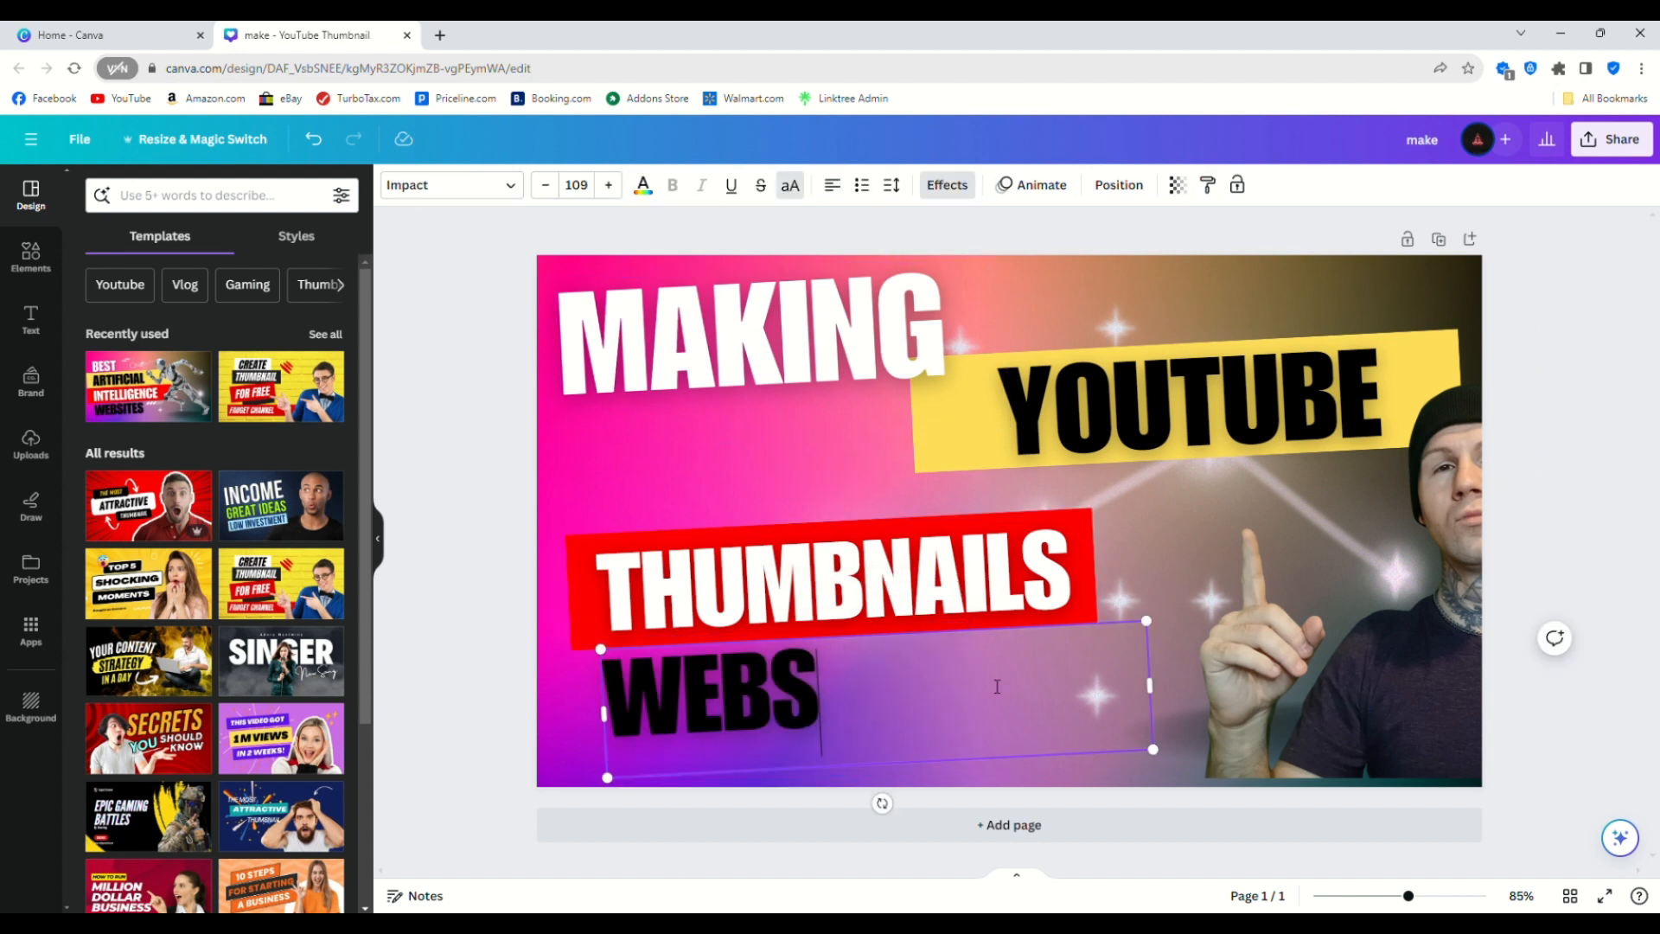
pyautogui.write('FOR')
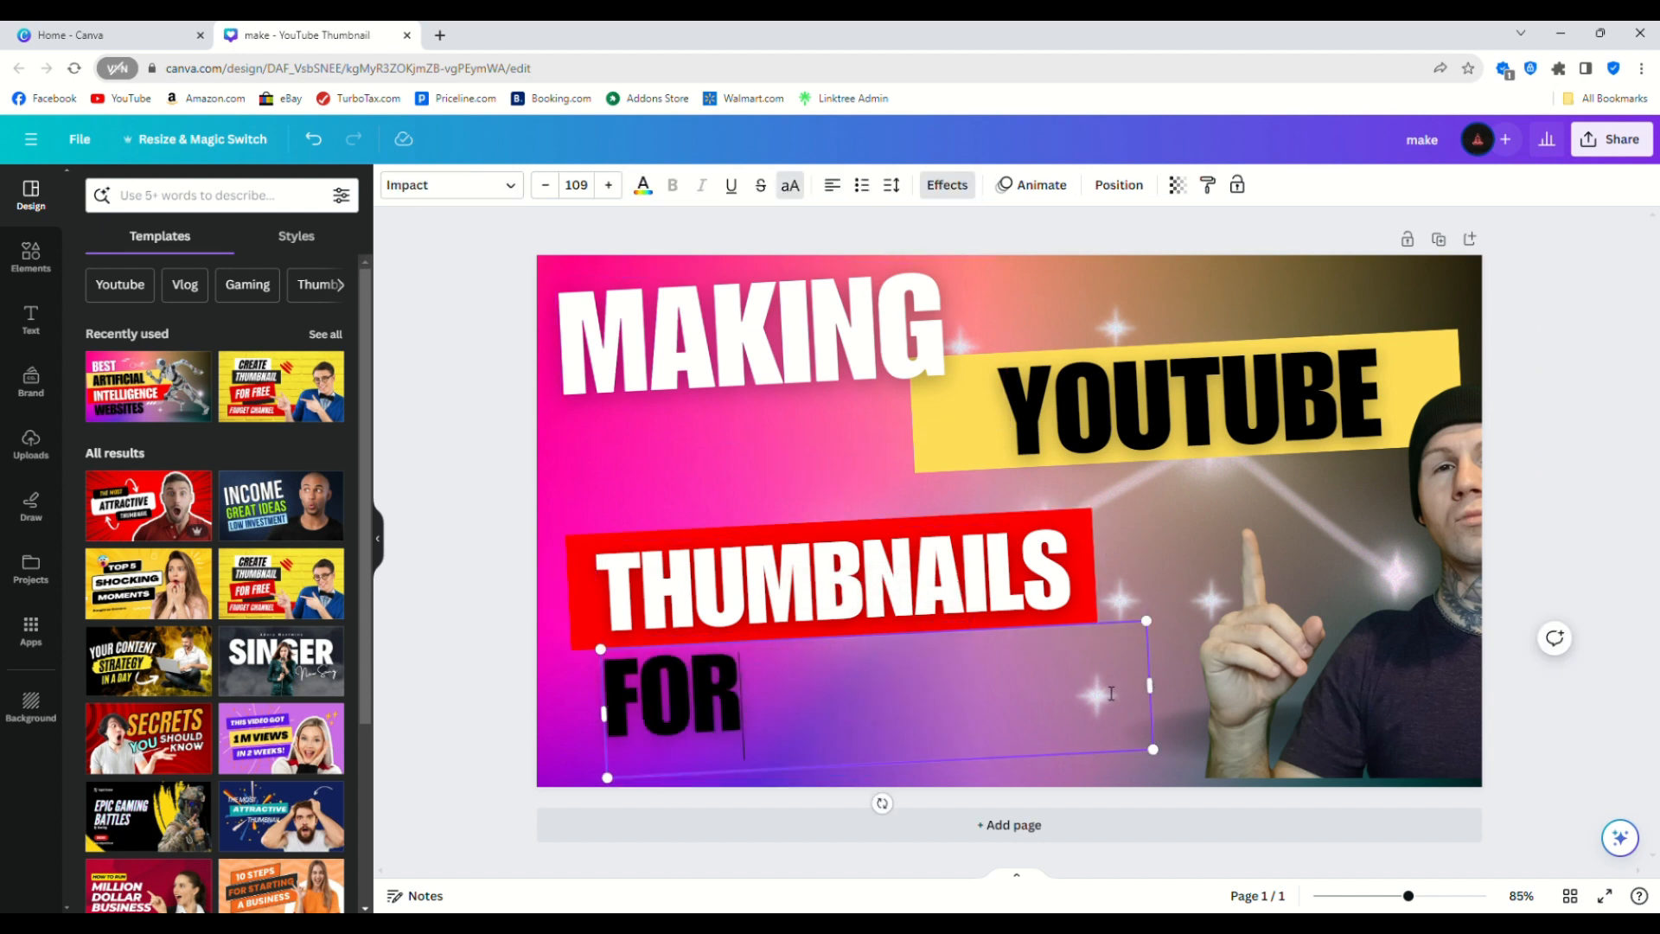
pyautogui.moveTo(1153, 749); pyautogui.dragTo(810, 821)
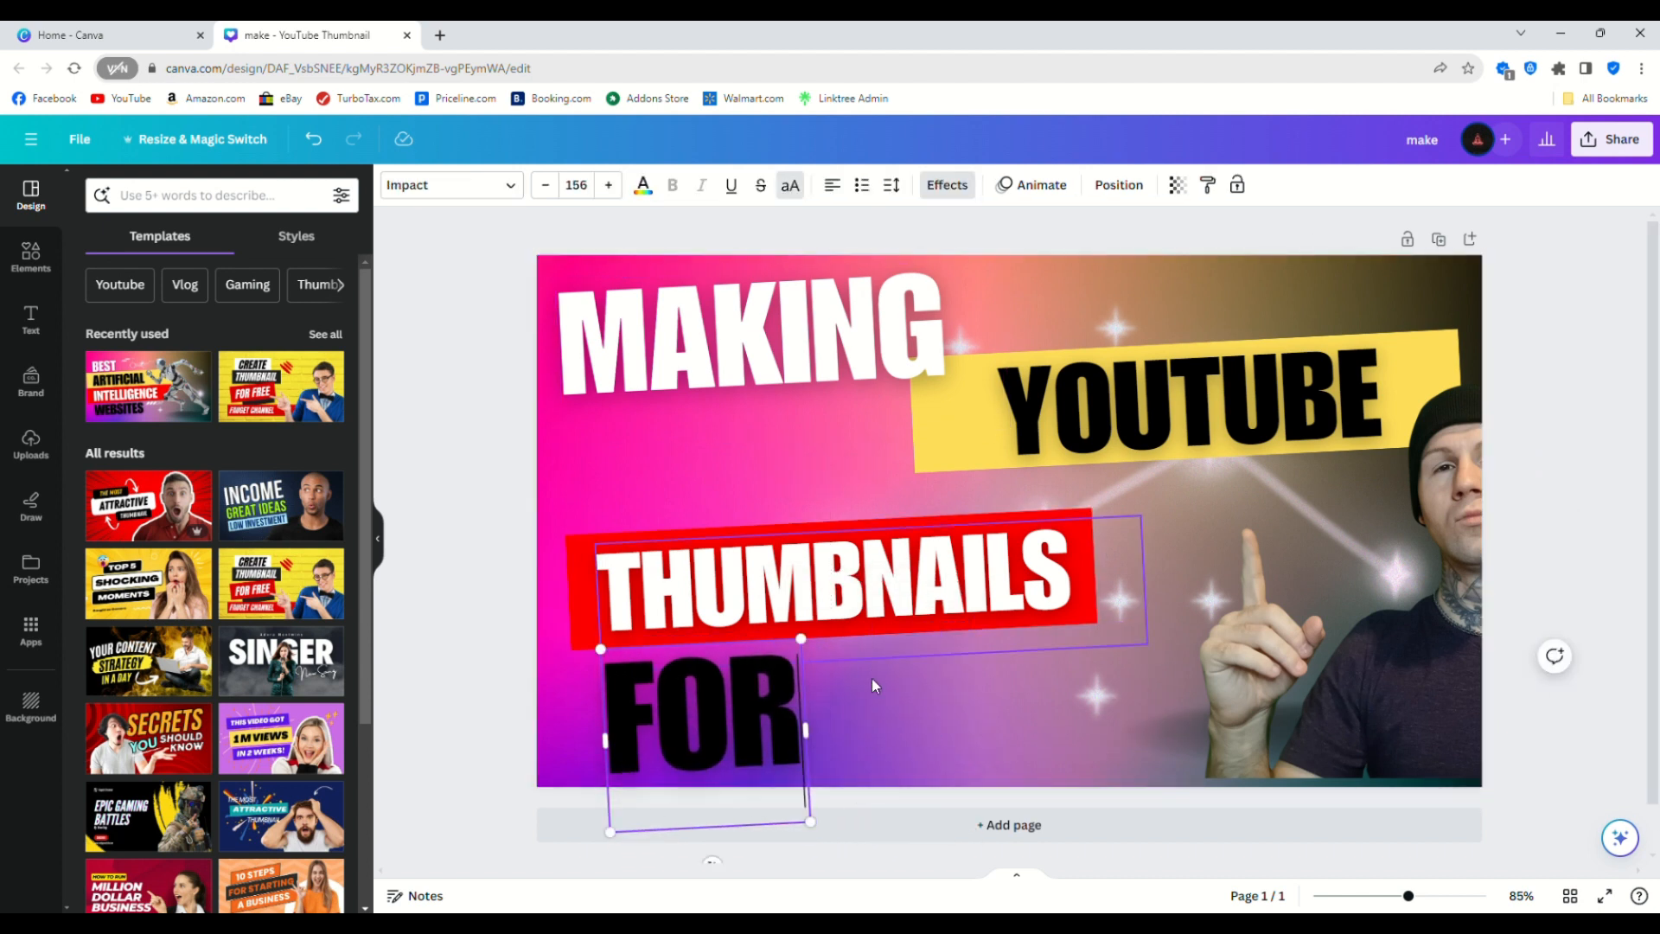
# Step: Copy and paste the white MAKING heading and place the copy directly beside FOR
pyautogui.click(811, 356)
pyautogui.rightClick(809, 355)
pyautogui.click(838, 386)
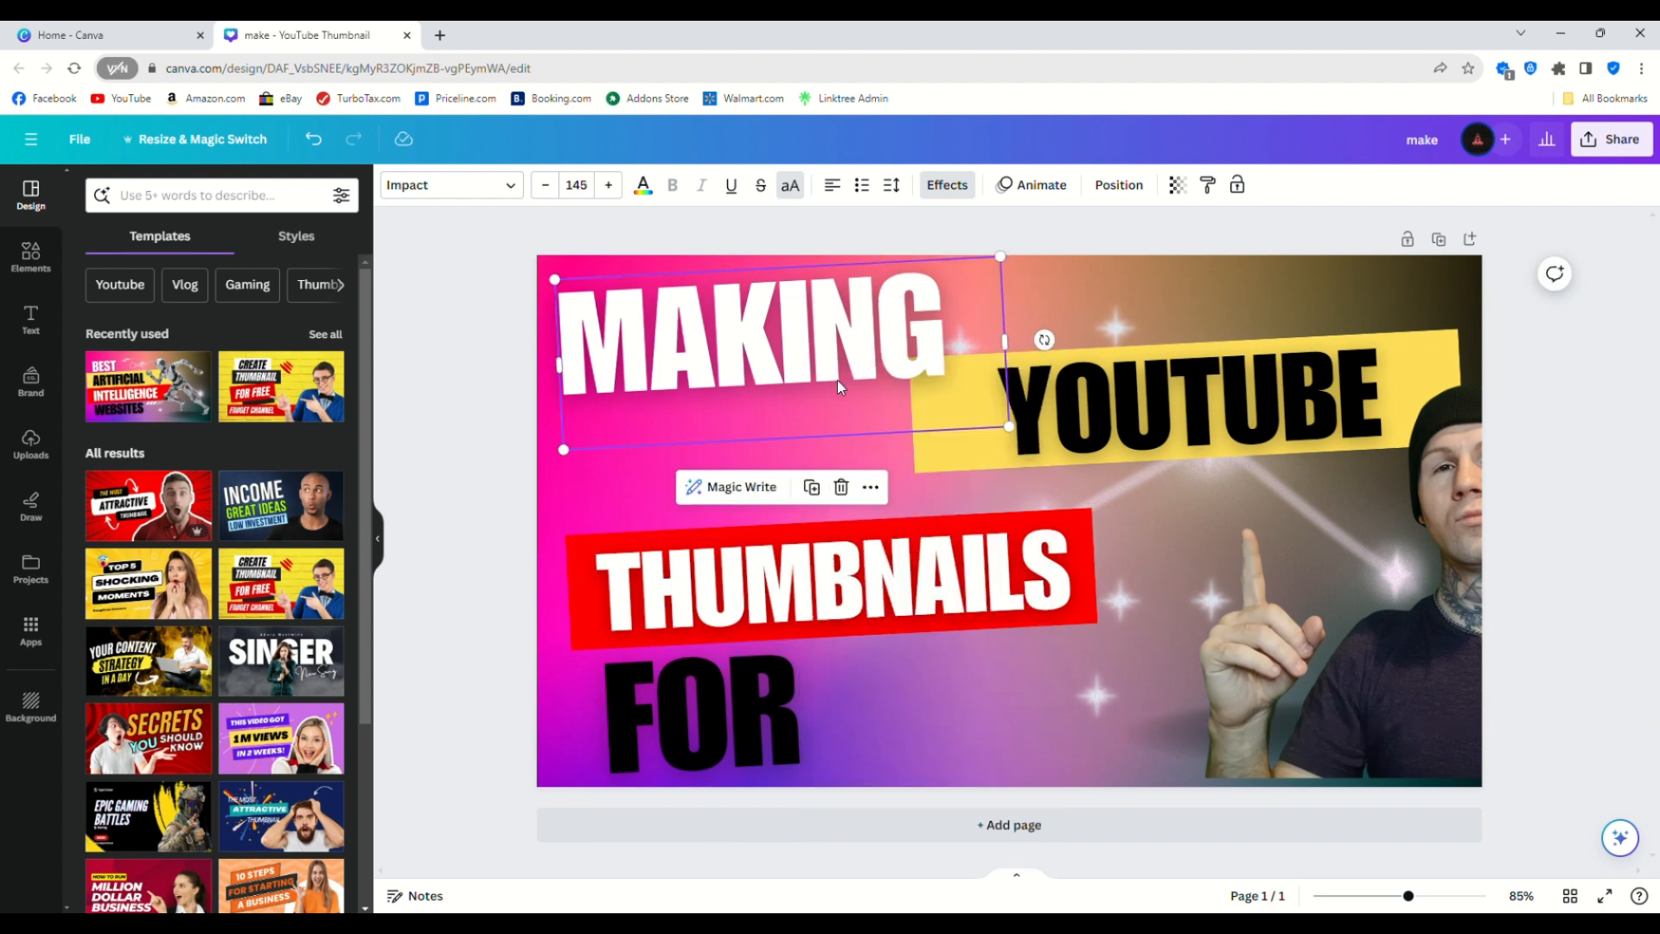
pyautogui.rightClick(873, 397)
pyautogui.click(951, 489)
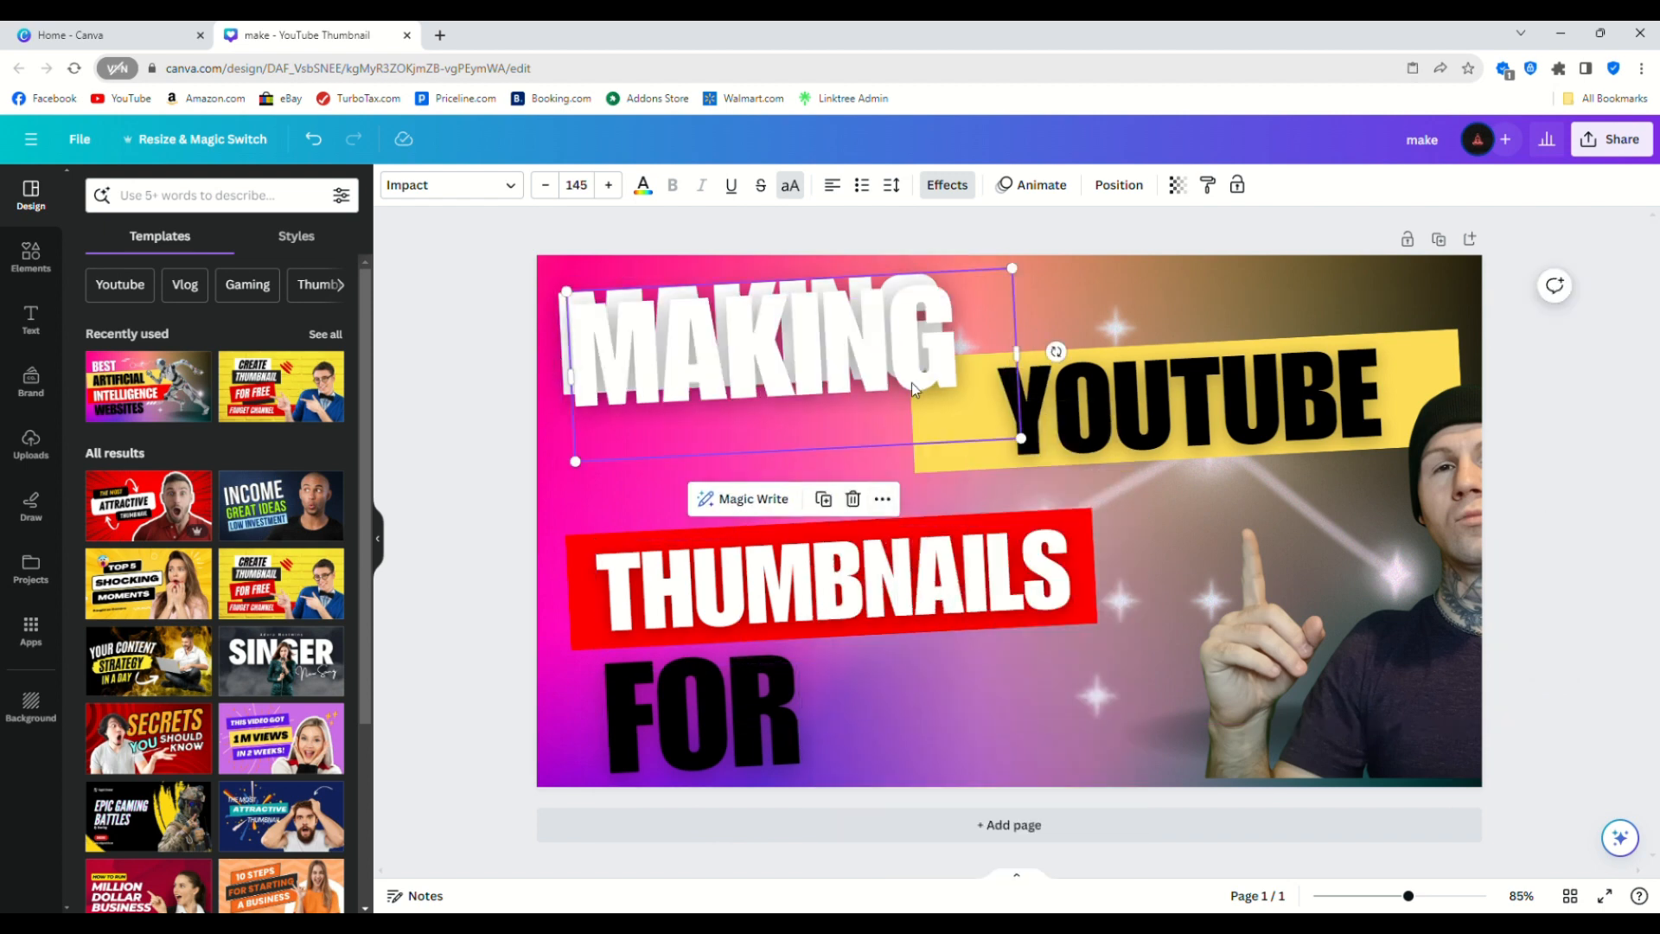
pyautogui.moveTo(818, 372); pyautogui.dragTo(1107, 687)
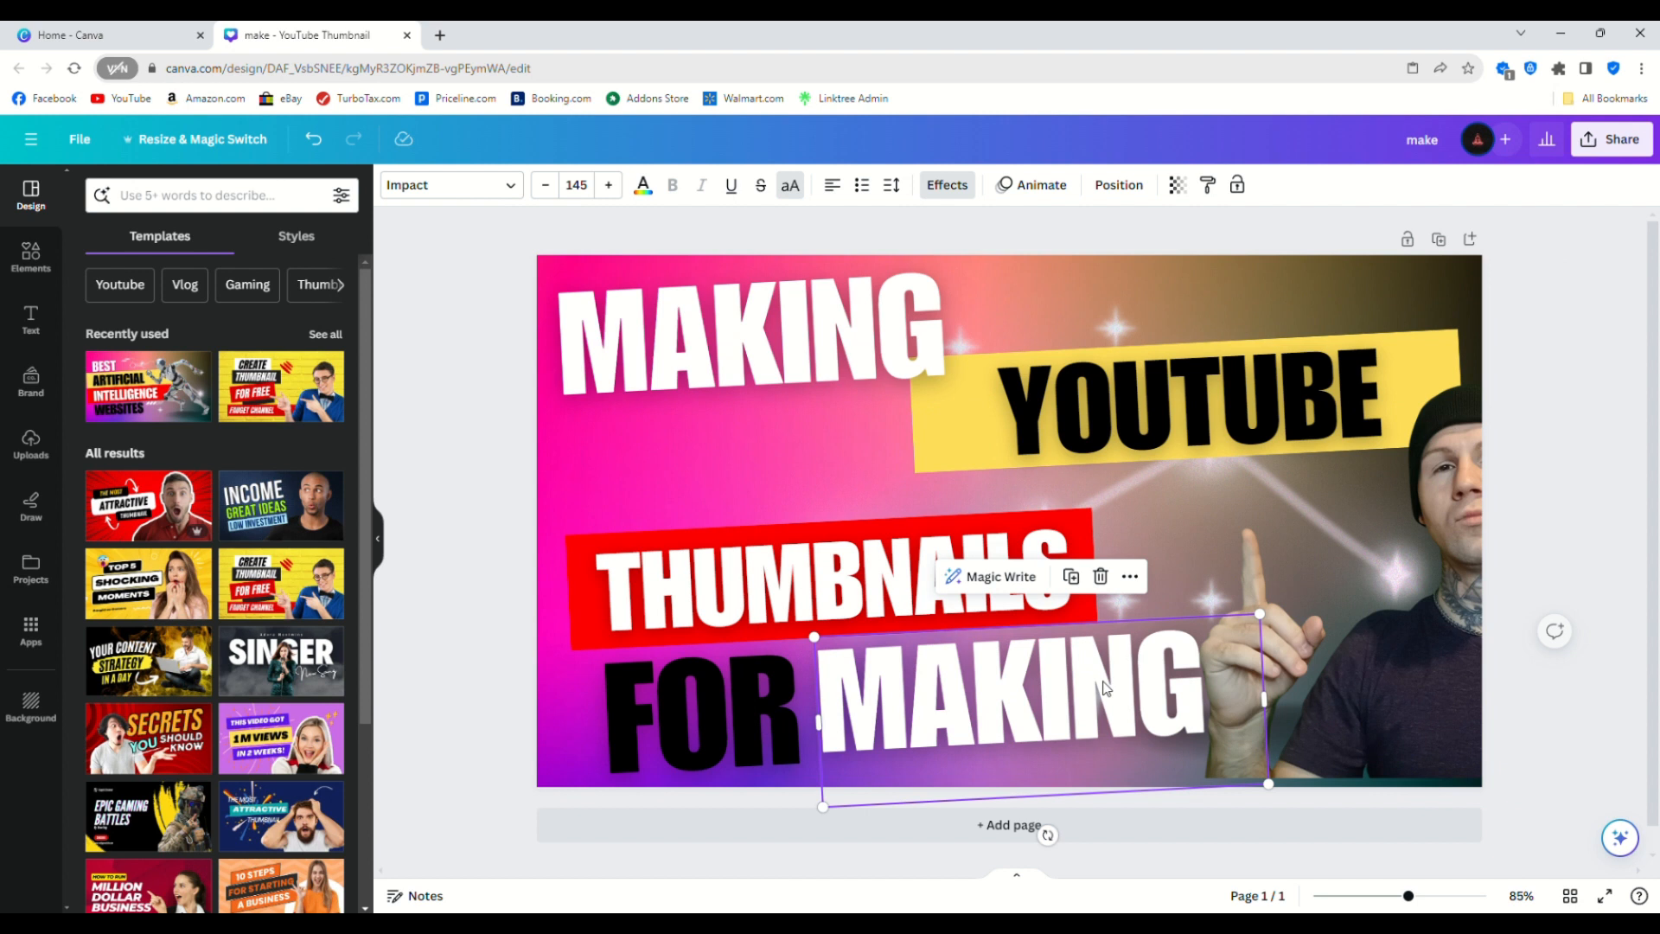
# Step: Change the copied heading beside FOR to FREE and narrow its text box to fit the word
pyautogui.doubleClick(1224, 671)
pyautogui.click(1224, 671)
pyautogui.press('BackSpace')
pyautogui.press('BackSpace')
pyautogui.press('BackSpace')
pyautogui.press('BackSpace')
pyautogui.press('BackSpace')
pyautogui.press('BackSpace')
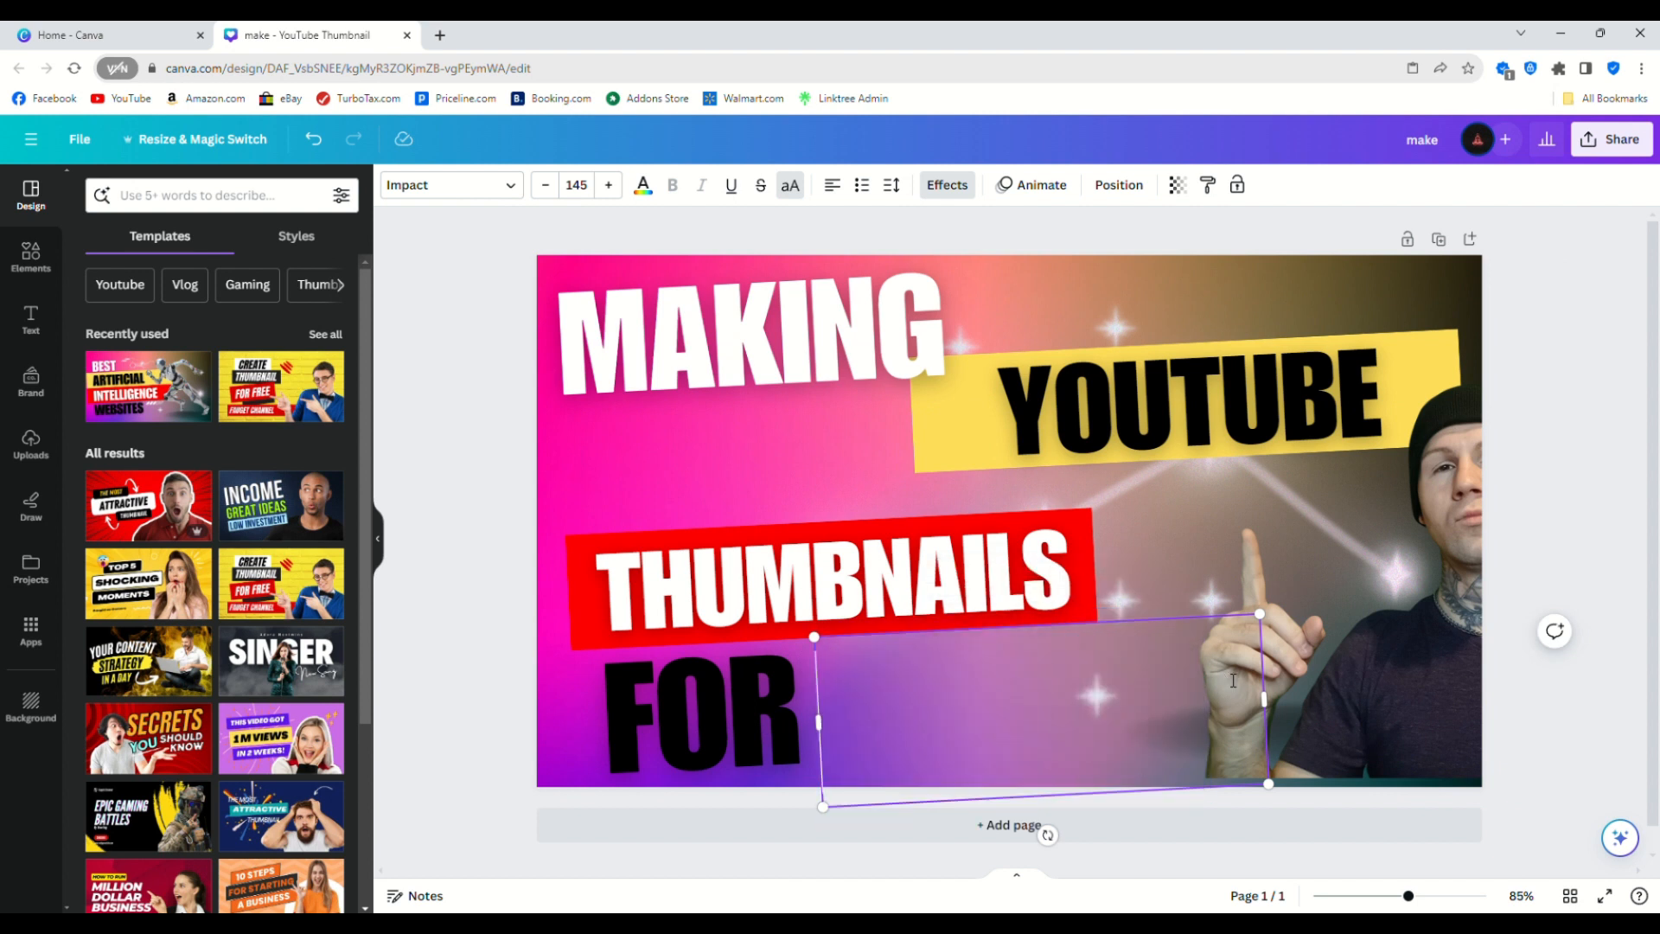
pyautogui.write('FREE')
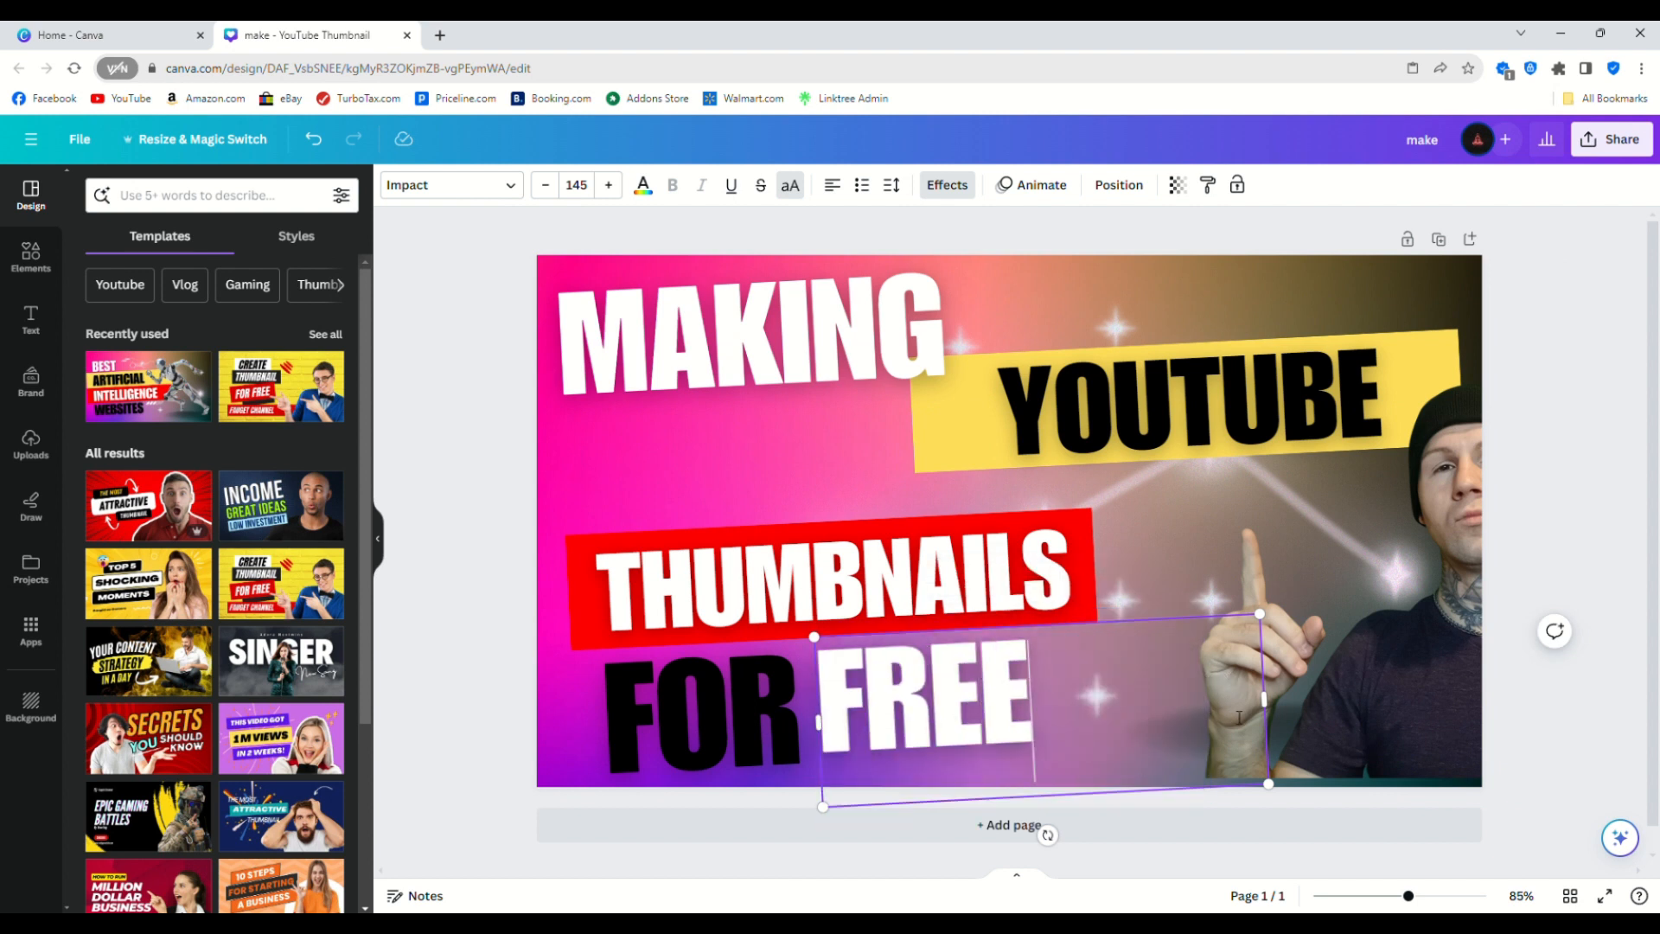
pyautogui.moveTo(1264, 698); pyautogui.dragTo(1050, 709)
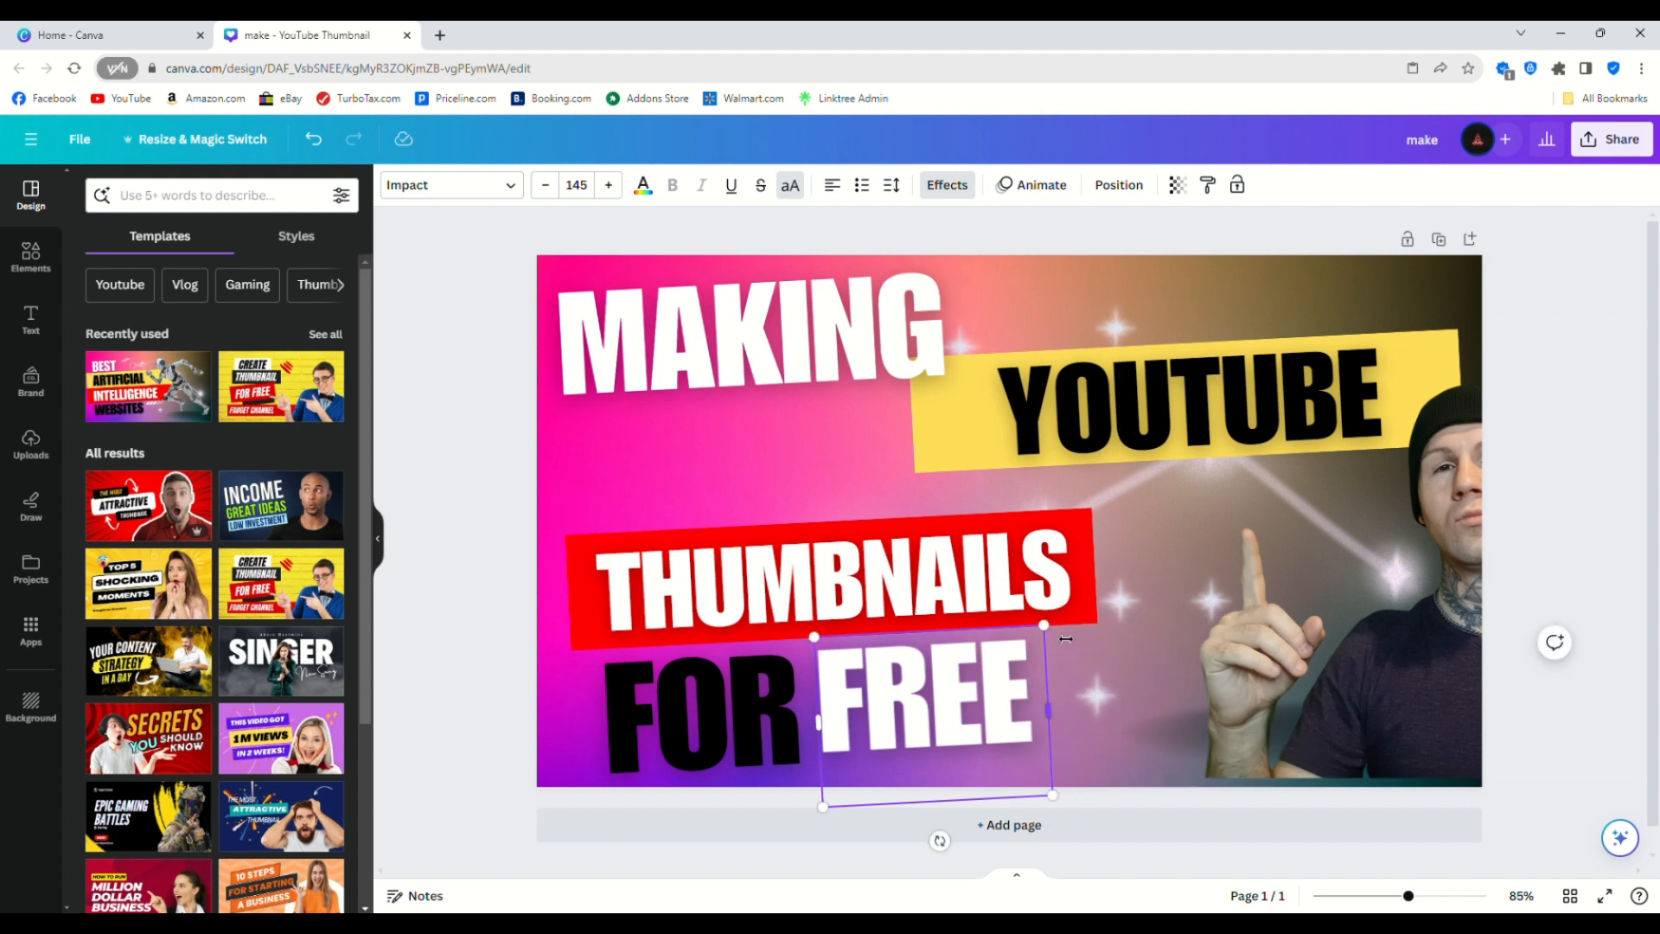
# Step: Enlarge the FREE heading to font size 211 and position it beside FOR below the red banner
pyautogui.moveTo(1044, 625); pyautogui.dragTo(1170, 522)
pyautogui.click(1070, 622)
pyautogui.click(873, 381)
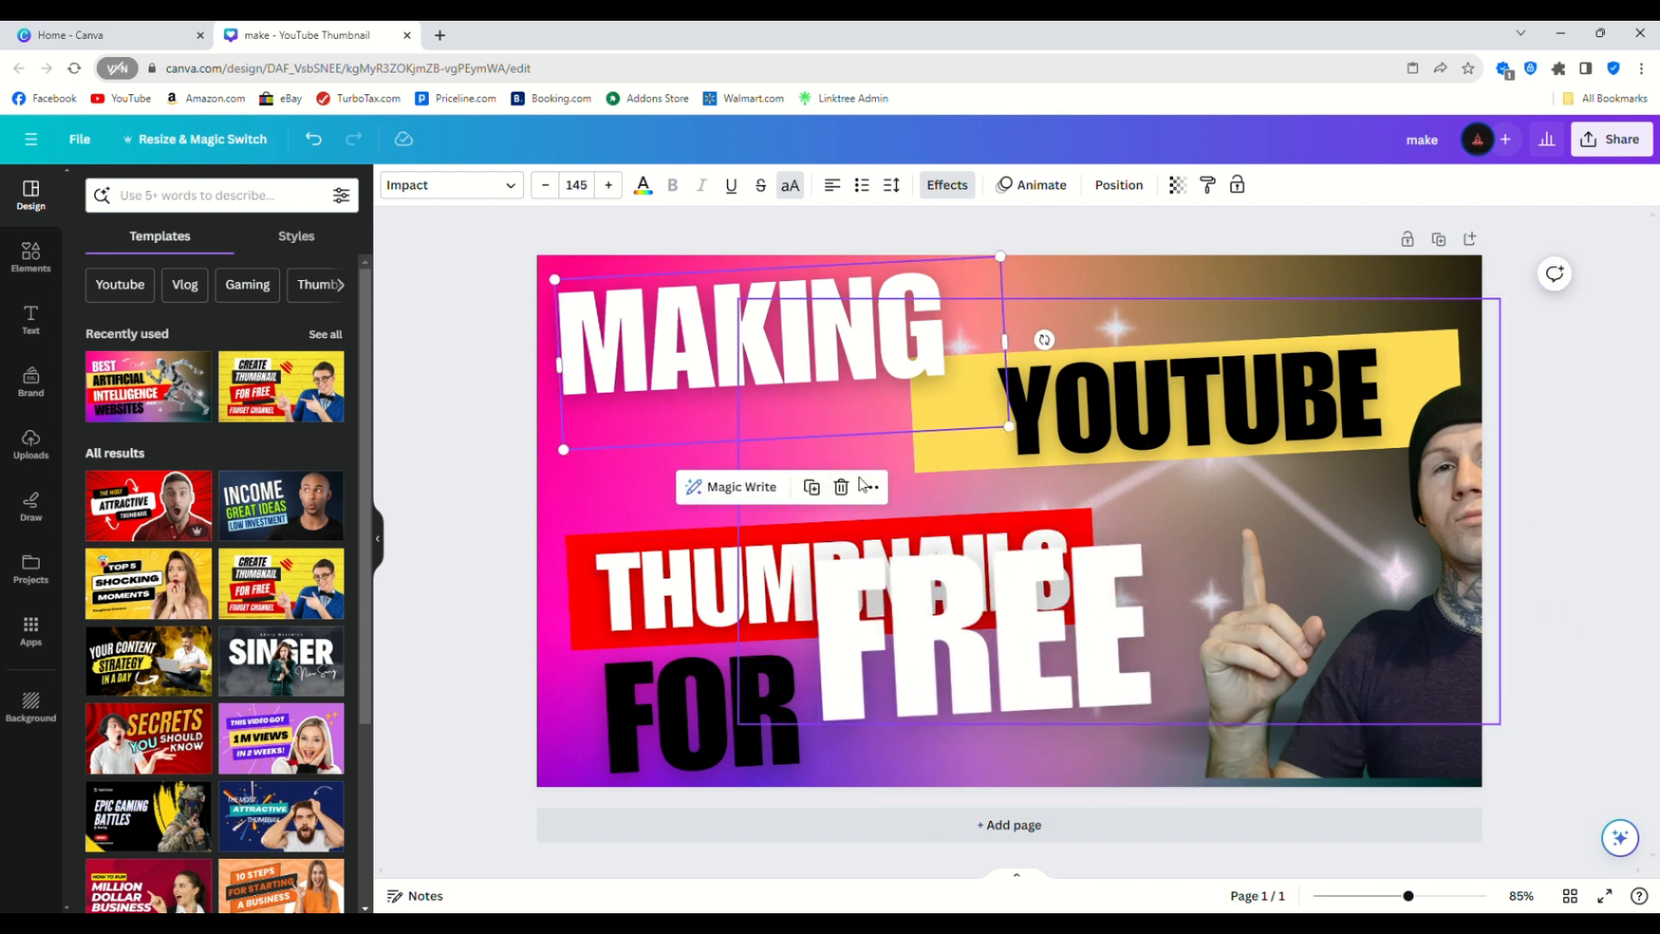
pyautogui.moveTo(974, 626); pyautogui.dragTo(1010, 686)
pyautogui.moveTo(851, 601); pyautogui.dragTo(893, 622)
pyautogui.moveTo(1070, 678); pyautogui.dragTo(1055, 679)
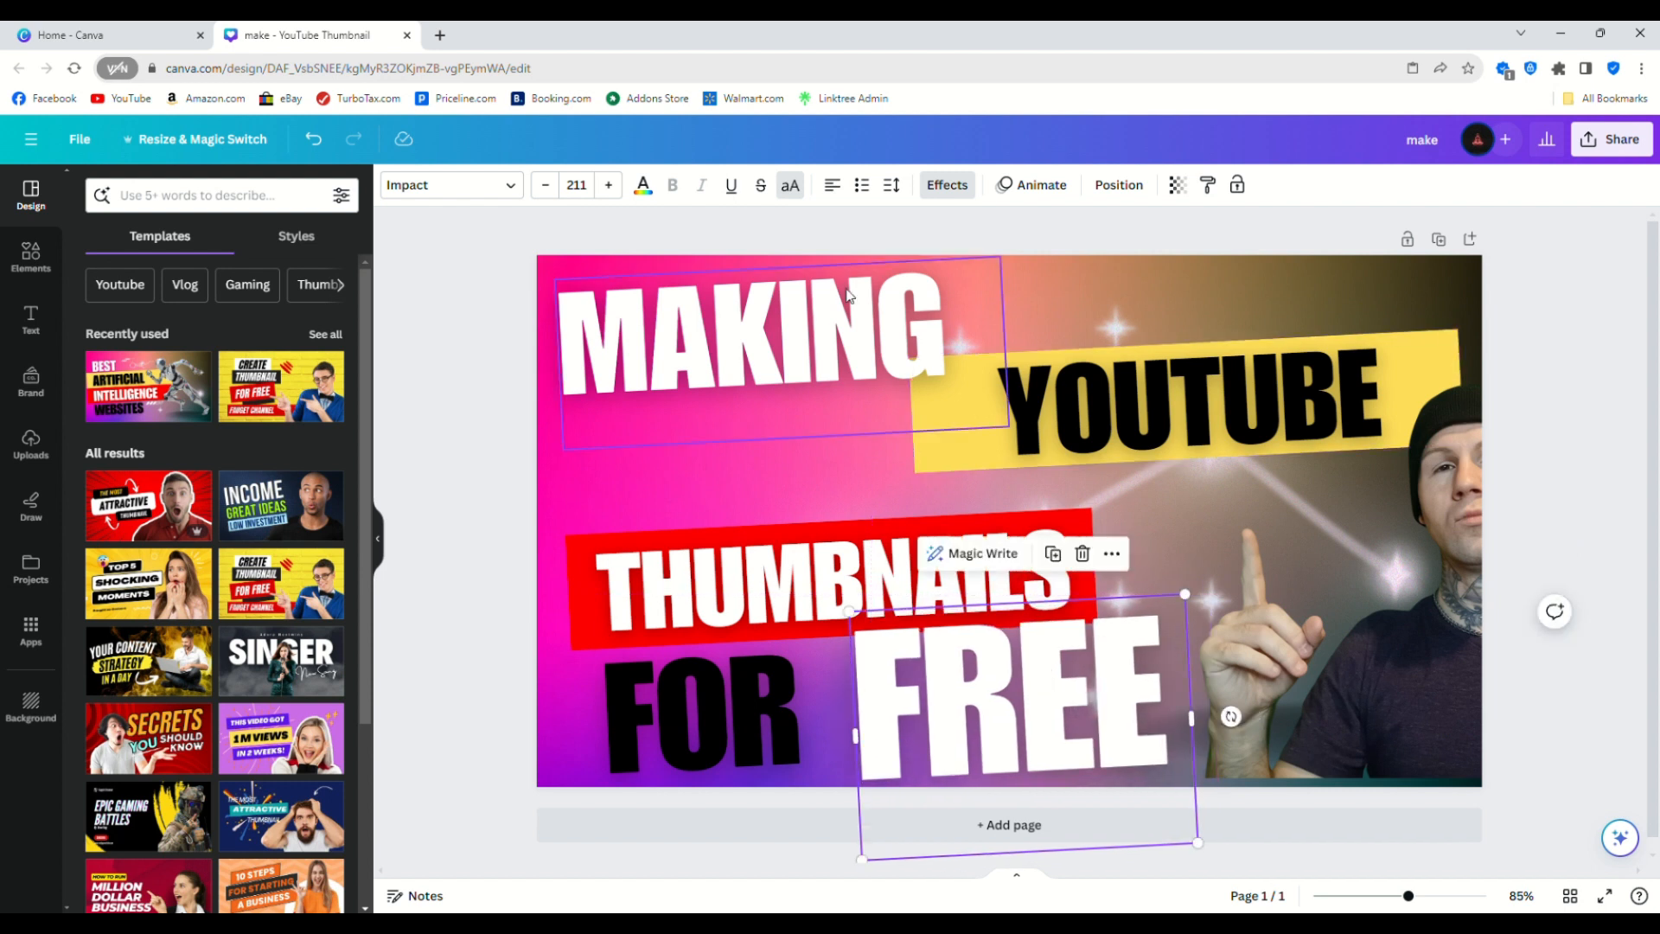
# Step: Change the FREE heading's text color to the yellow from the document colors
pyautogui.click(643, 186)
pyautogui.click(236, 289)
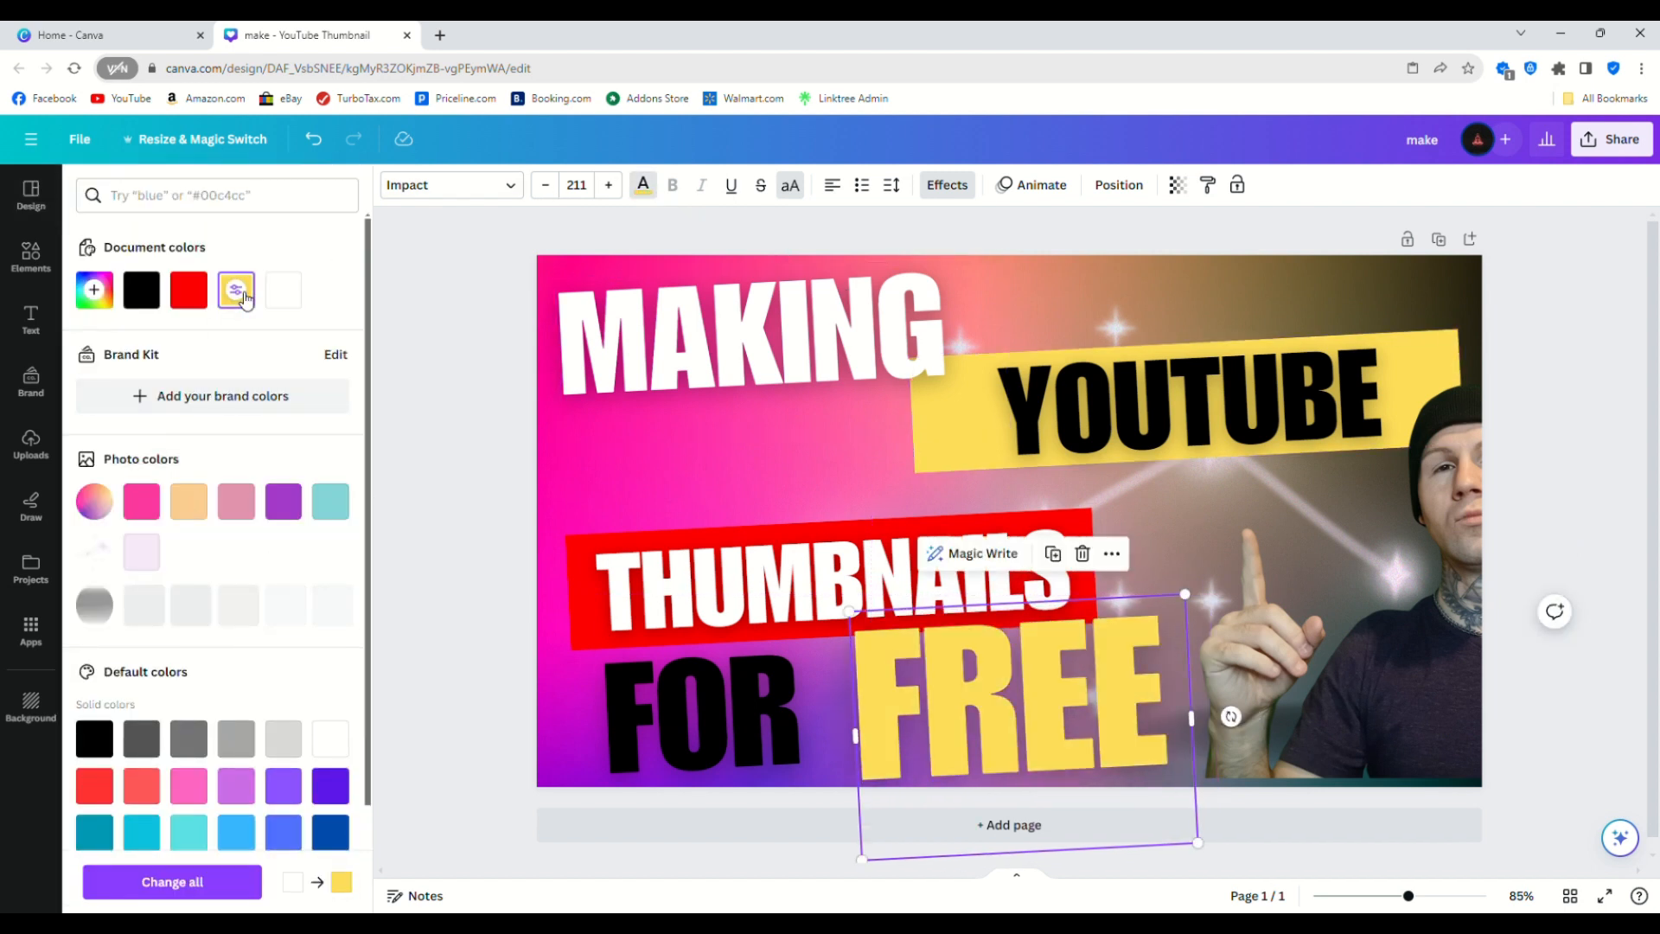
pyautogui.click(496, 392)
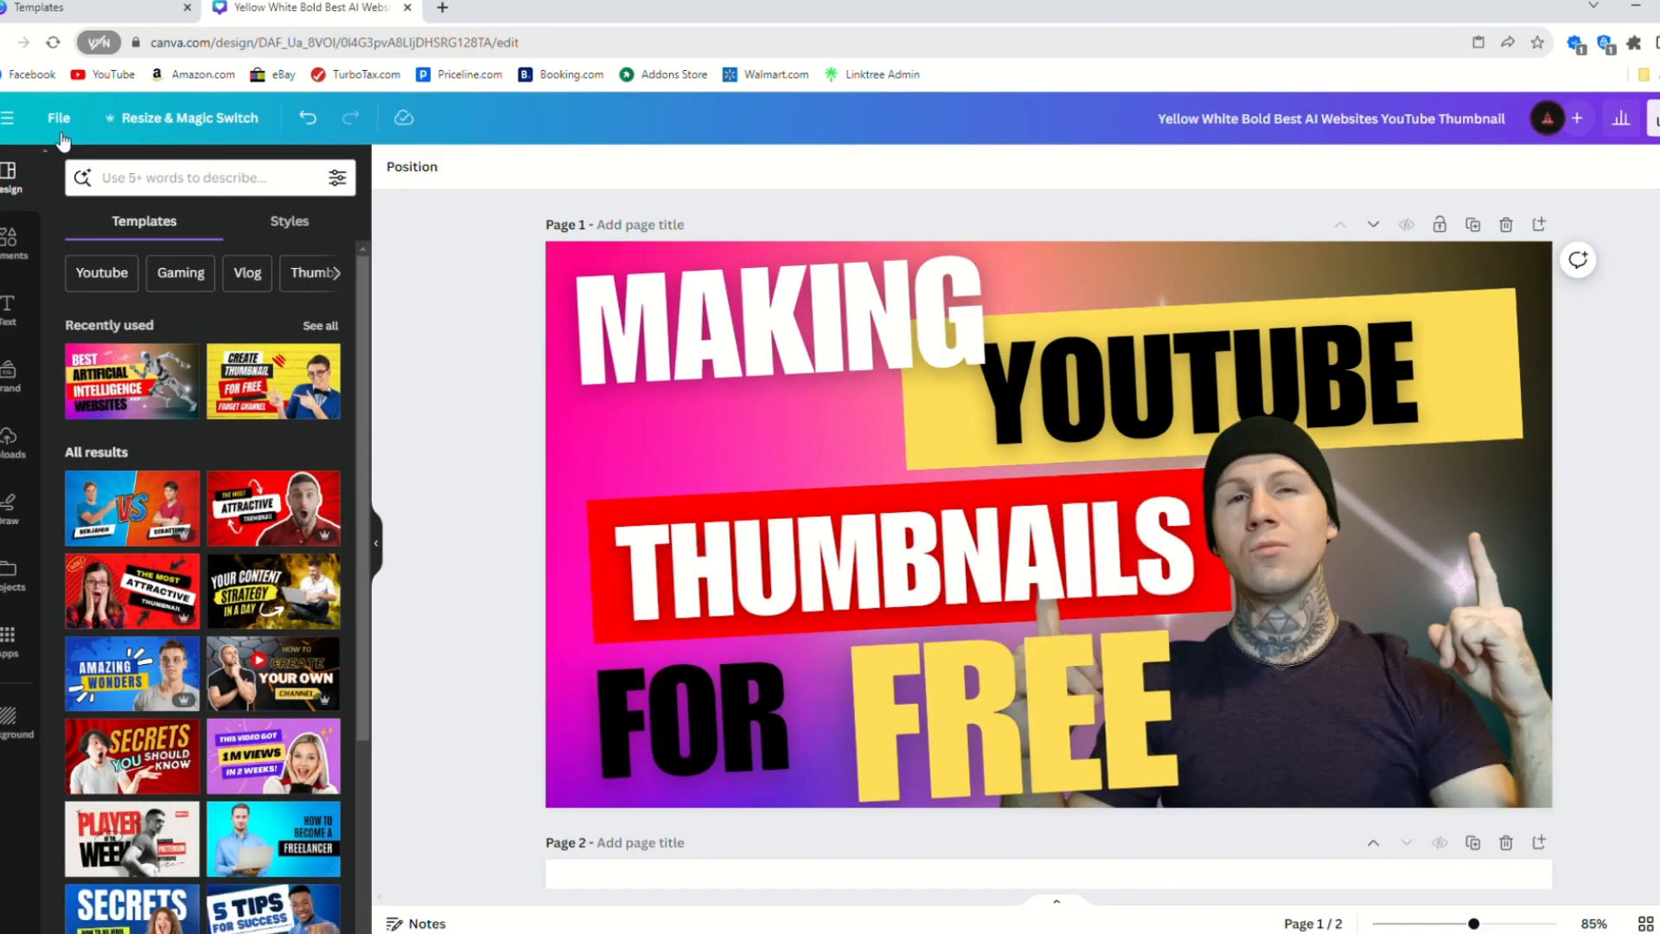
# Step: Open the design's download settings and review the available file types, keeping PNG
pyautogui.click(62, 124)
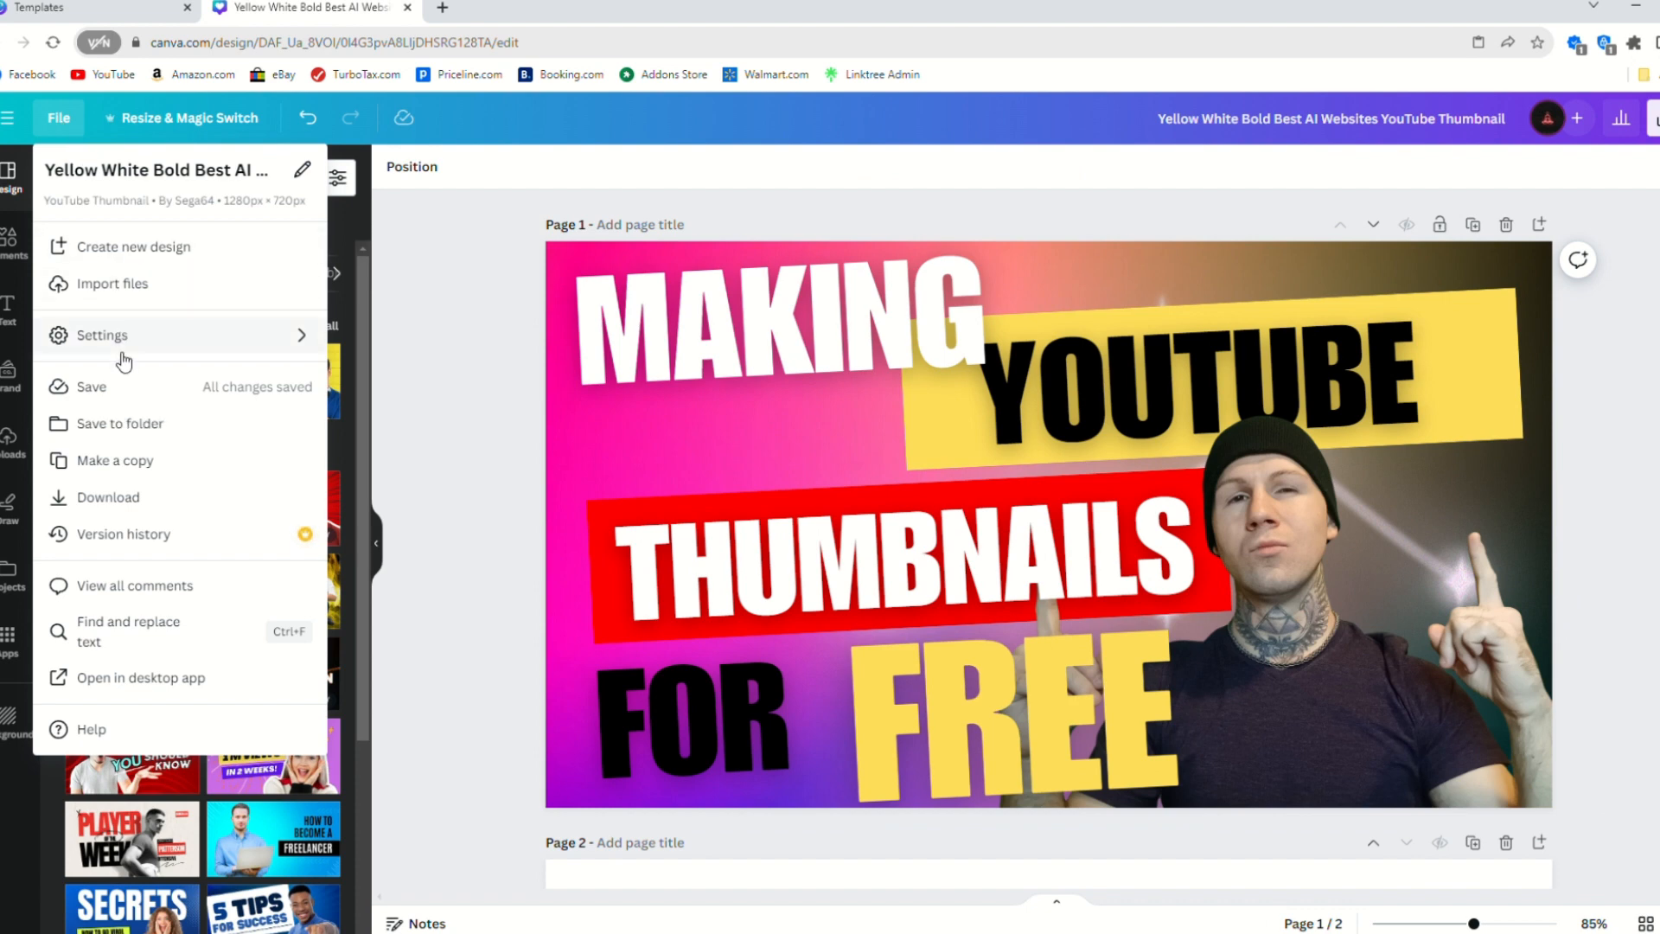
pyautogui.click(108, 497)
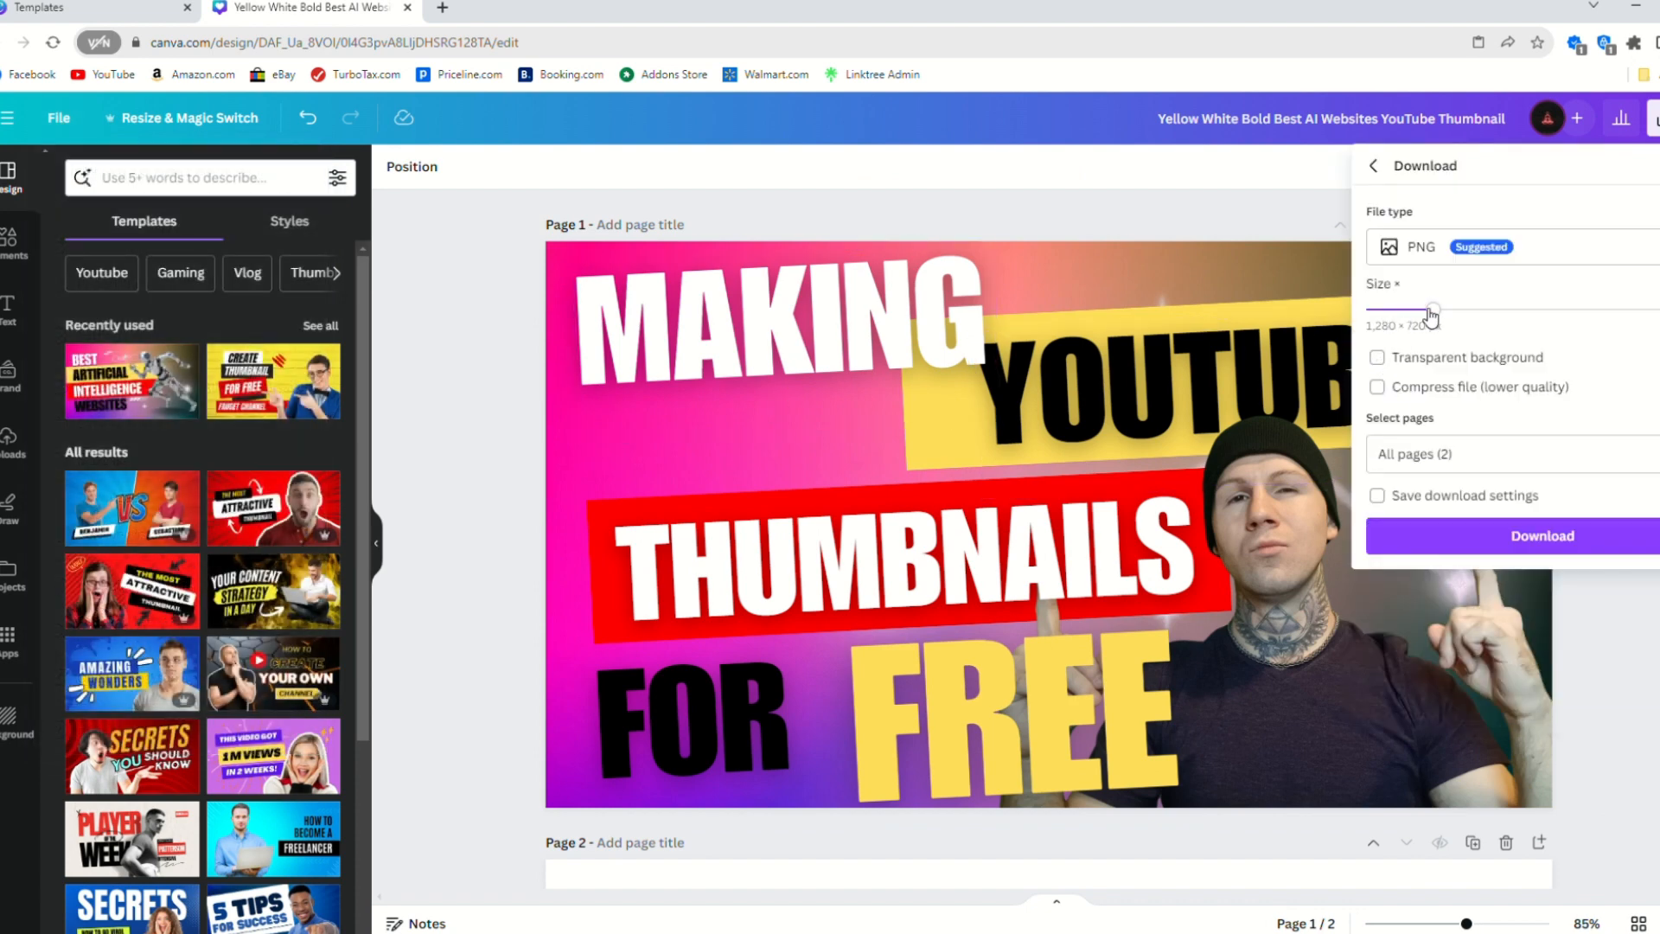
pyautogui.click(1598, 254)
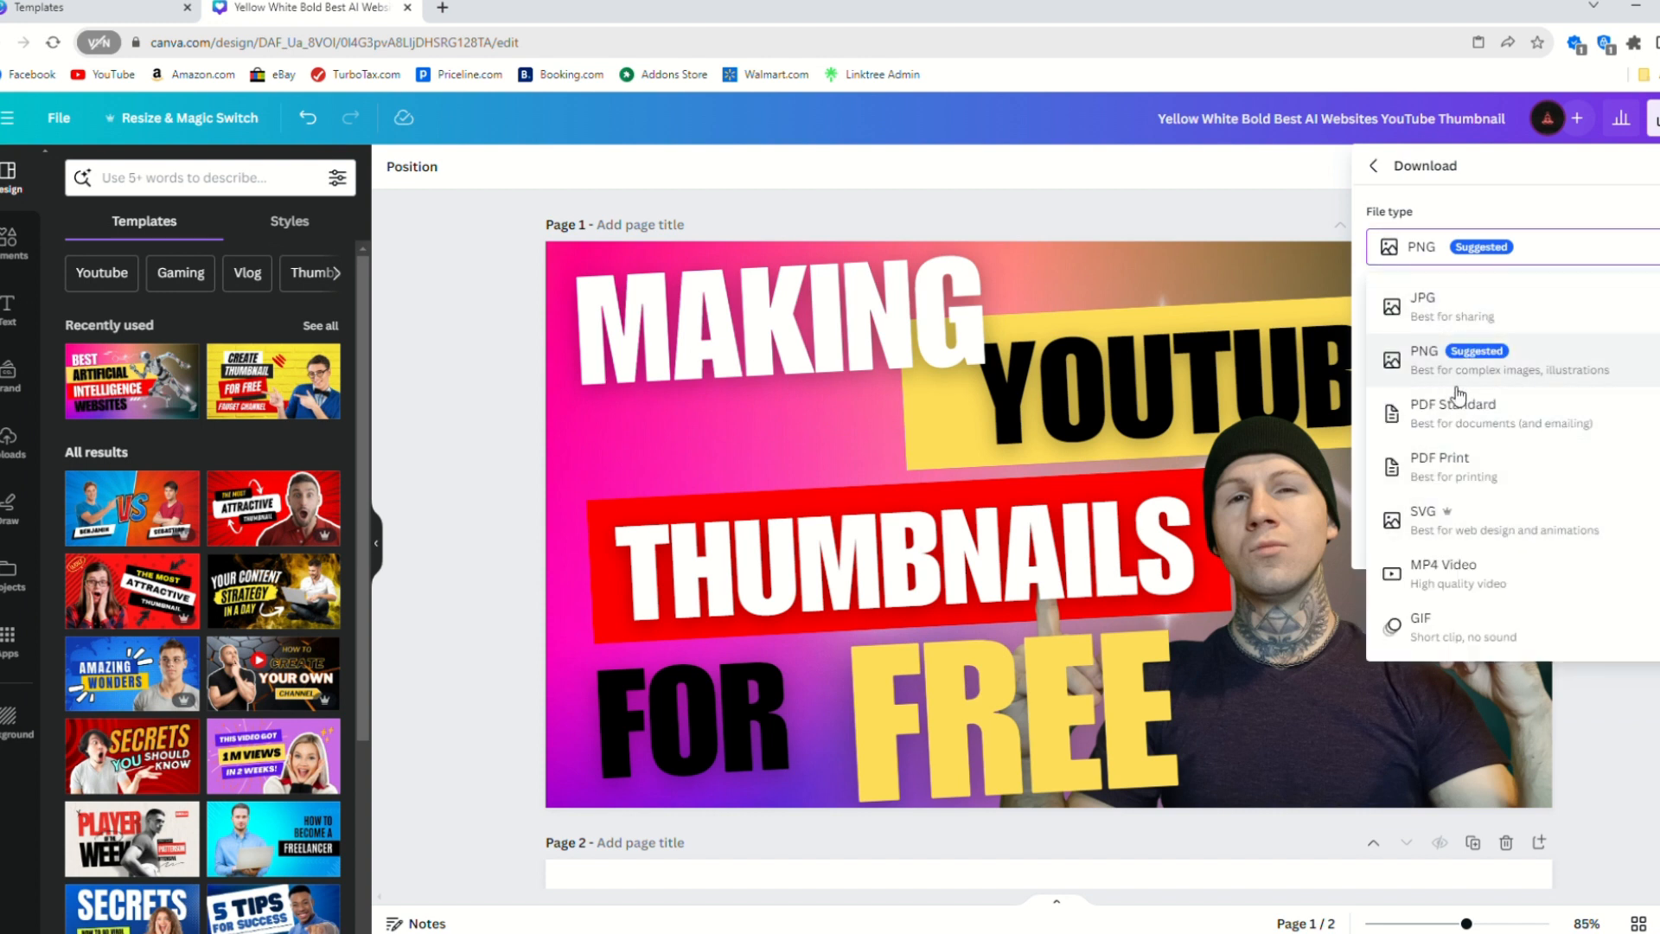
pyautogui.click(1451, 240)
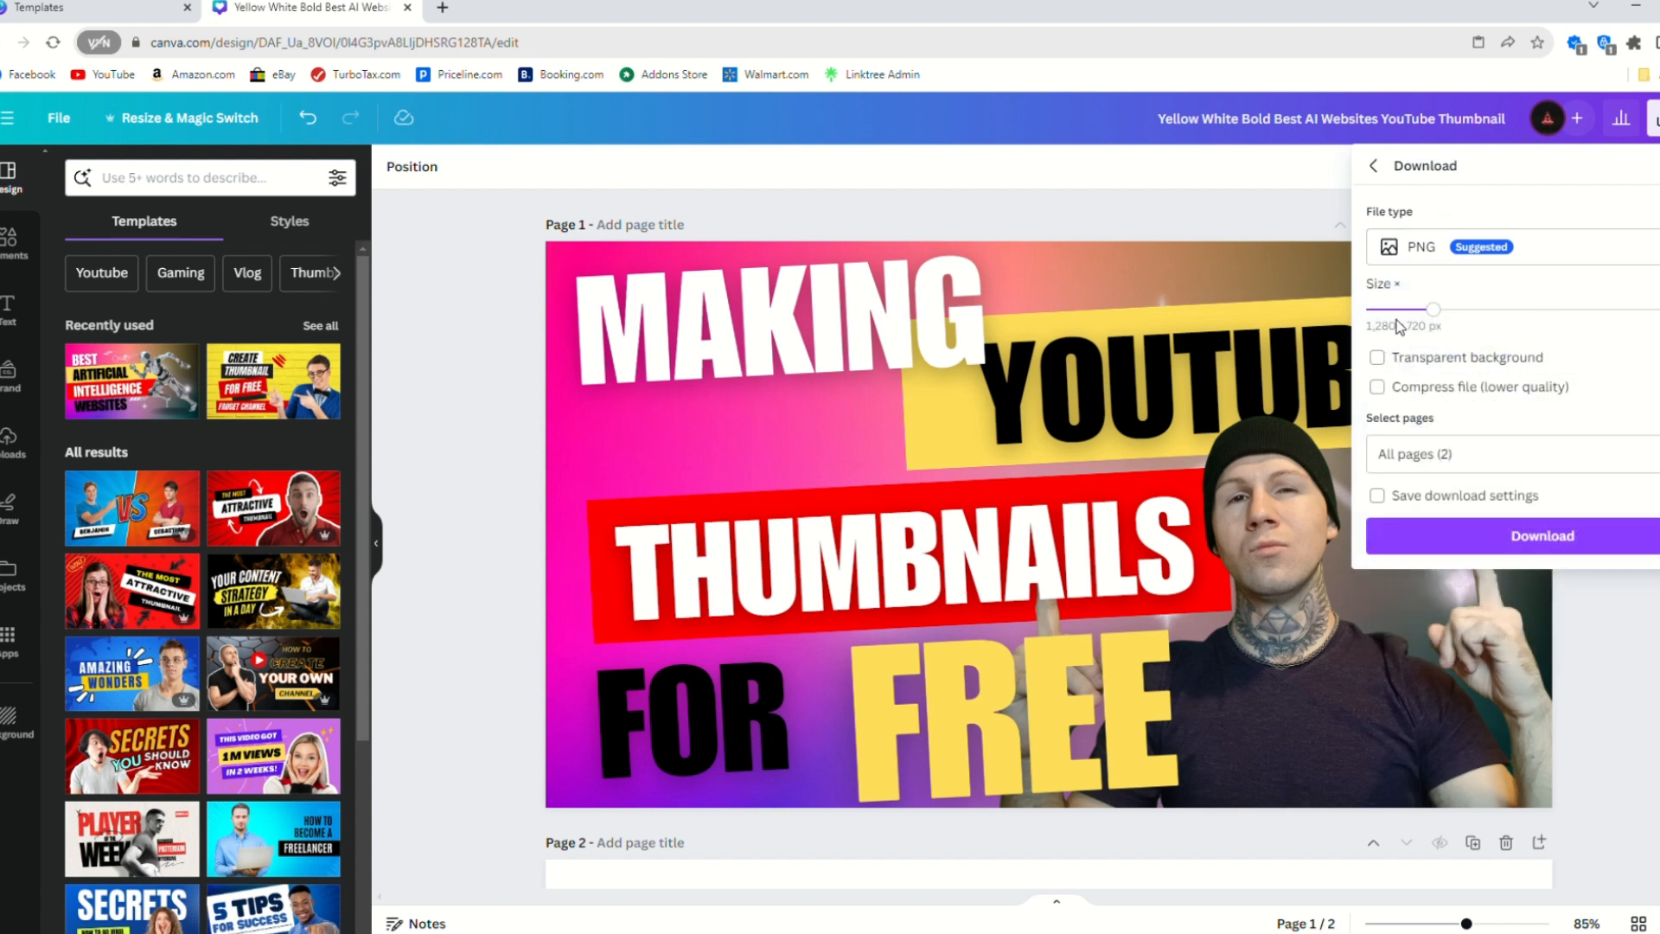
# Step: Browse the text font combinations and search them for christmas
pyautogui.click(9, 309)
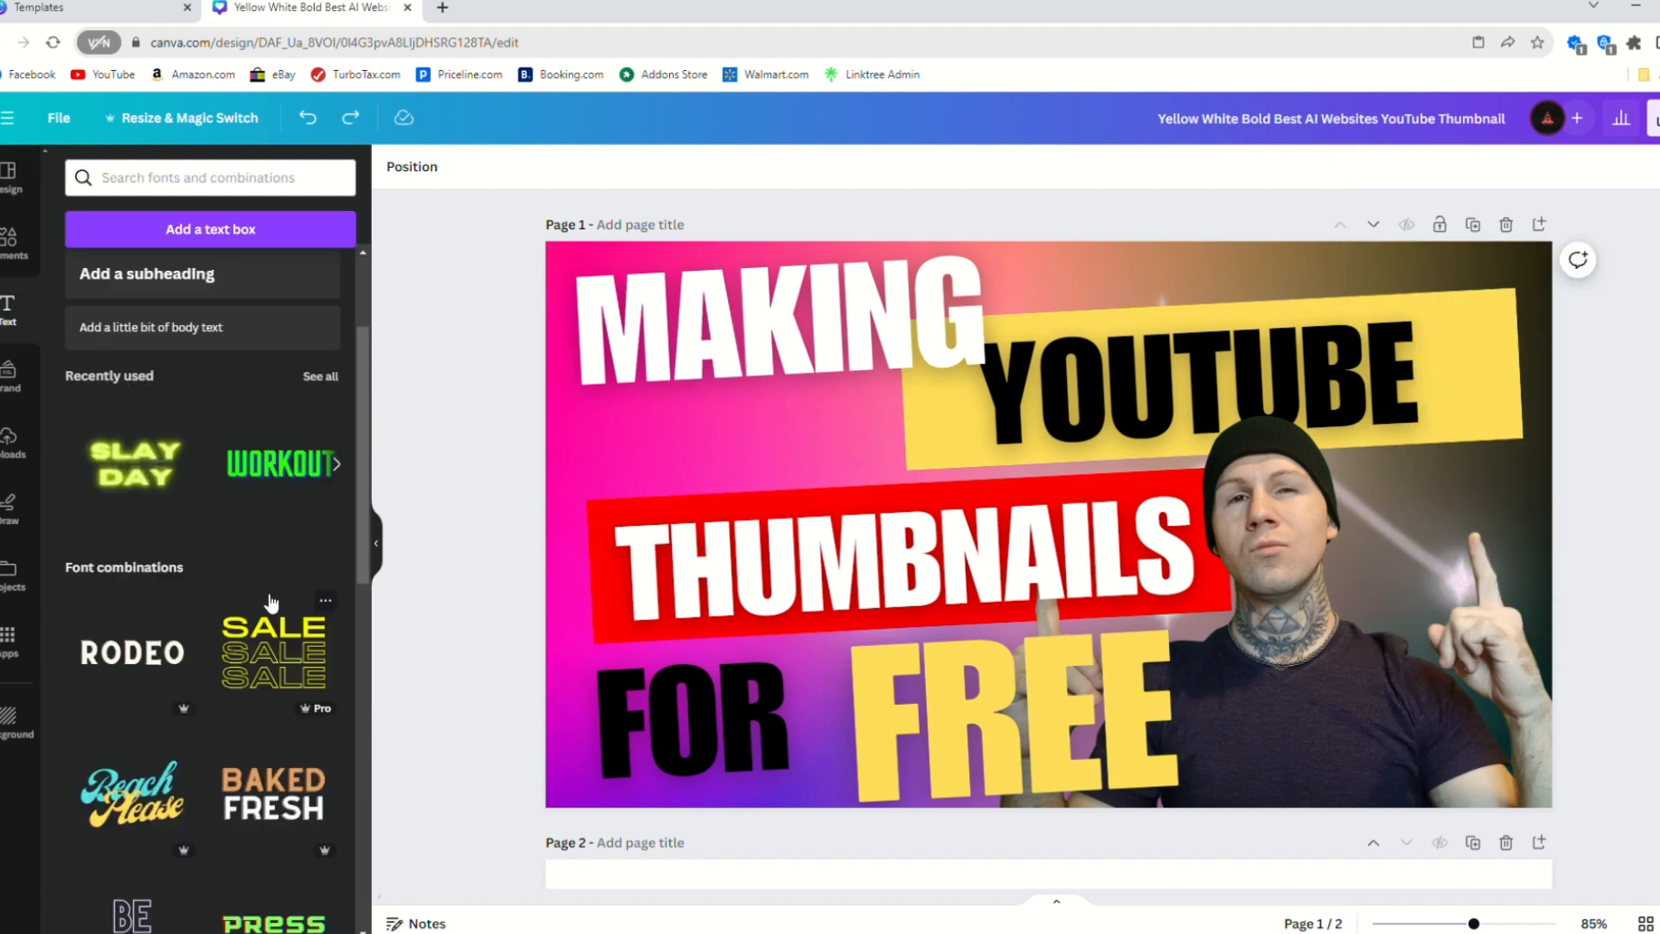
pyautogui.scroll(-6, 229, 536)
pyautogui.scroll(-20, 229, 538)
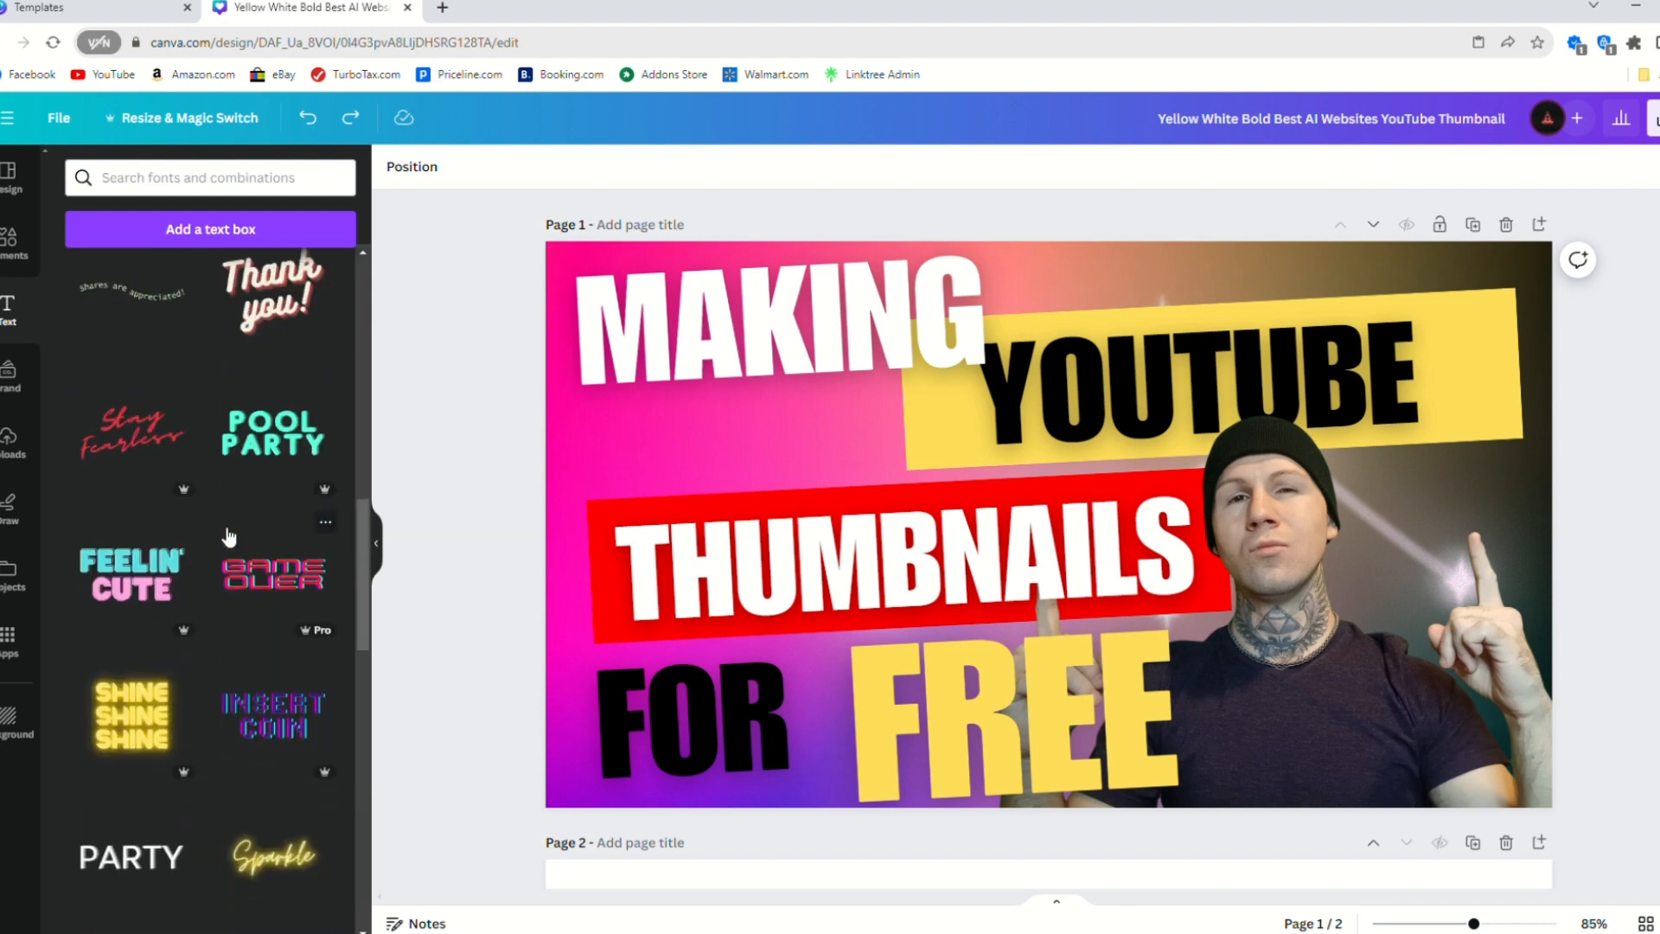
pyautogui.scroll(20, 224, 519)
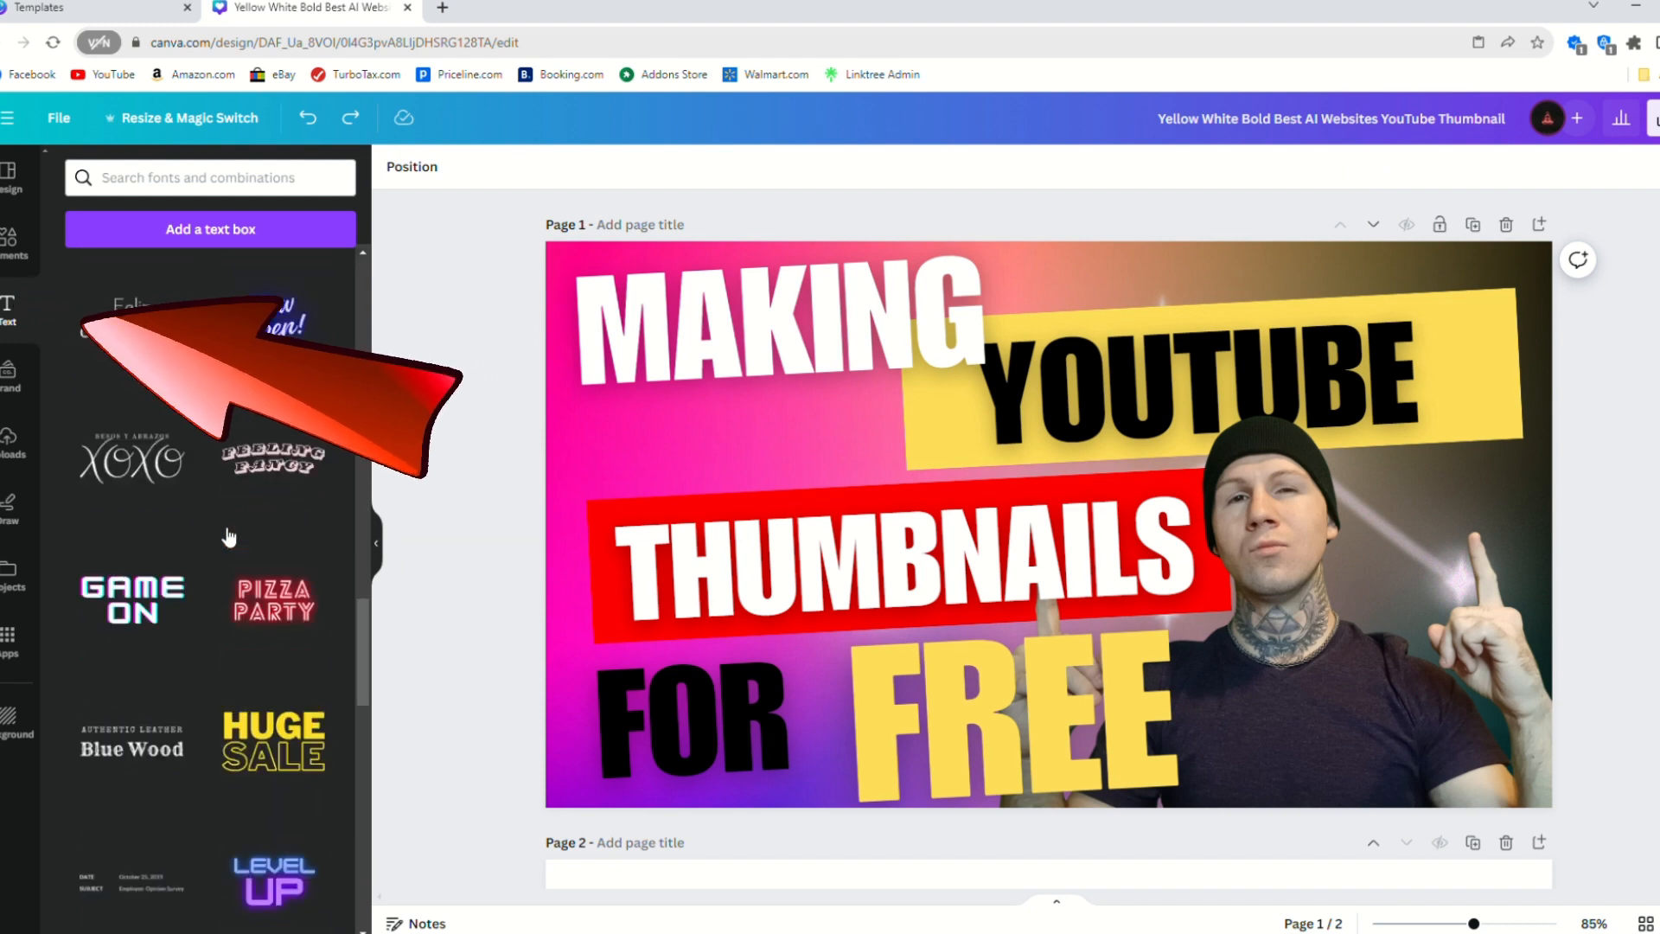
pyautogui.click(230, 187)
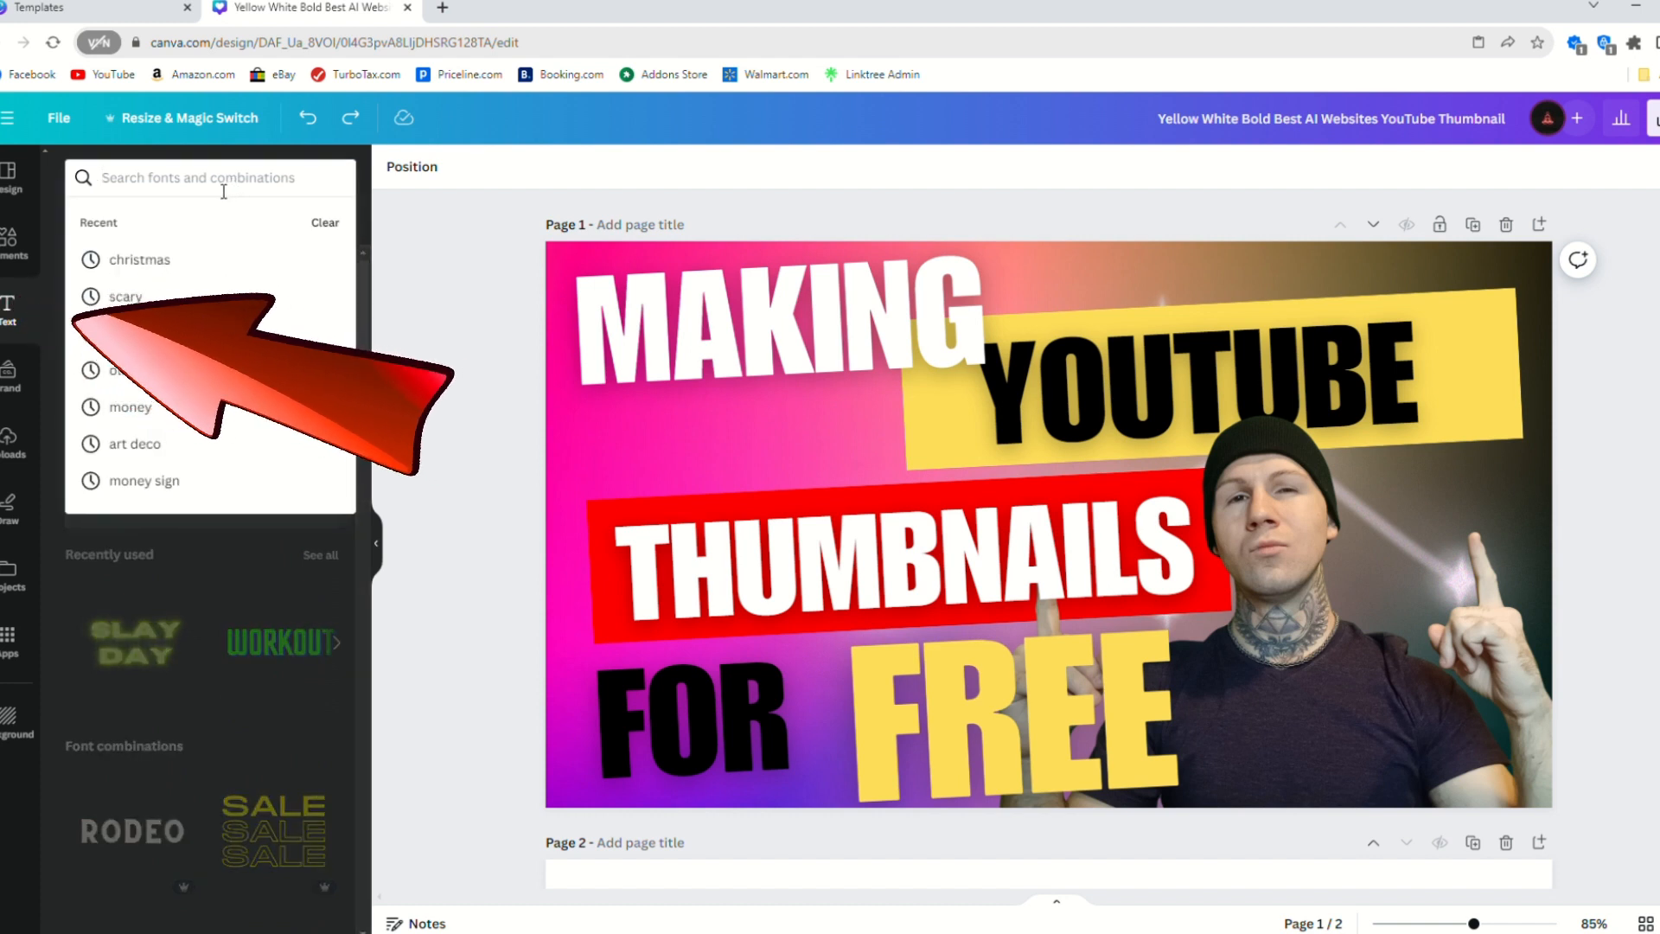
pyautogui.click(139, 259)
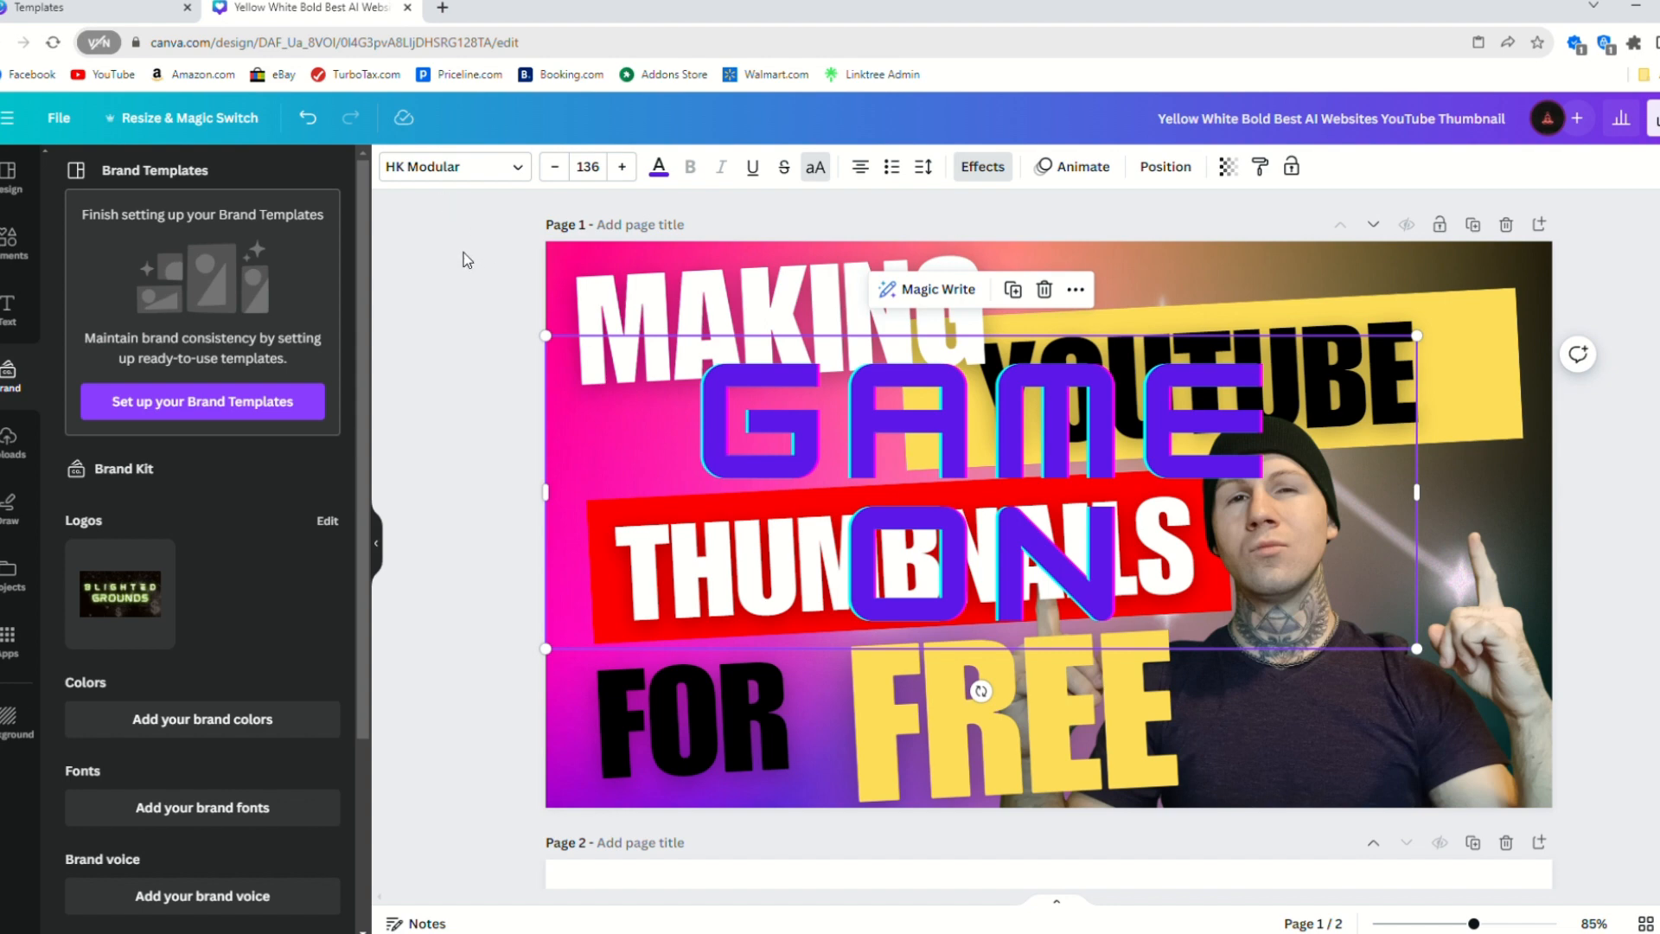
# Step: Add the green rising bar chart graphic with the coin from the recently used elements
pyautogui.click(10, 508)
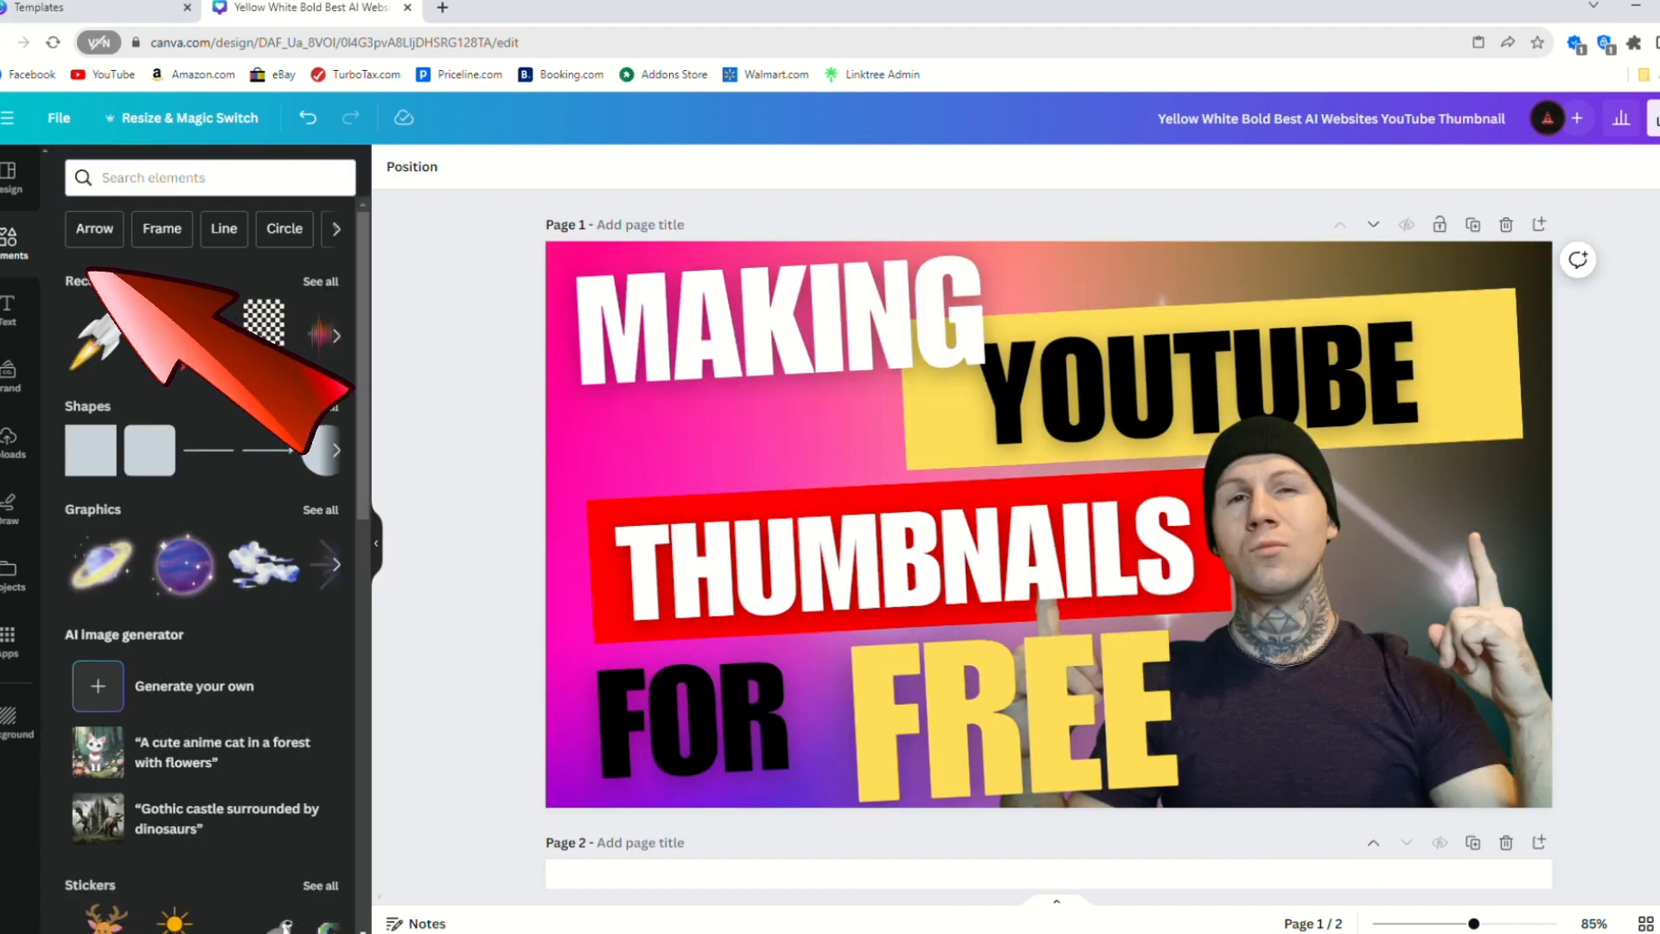
pyautogui.click(335, 286)
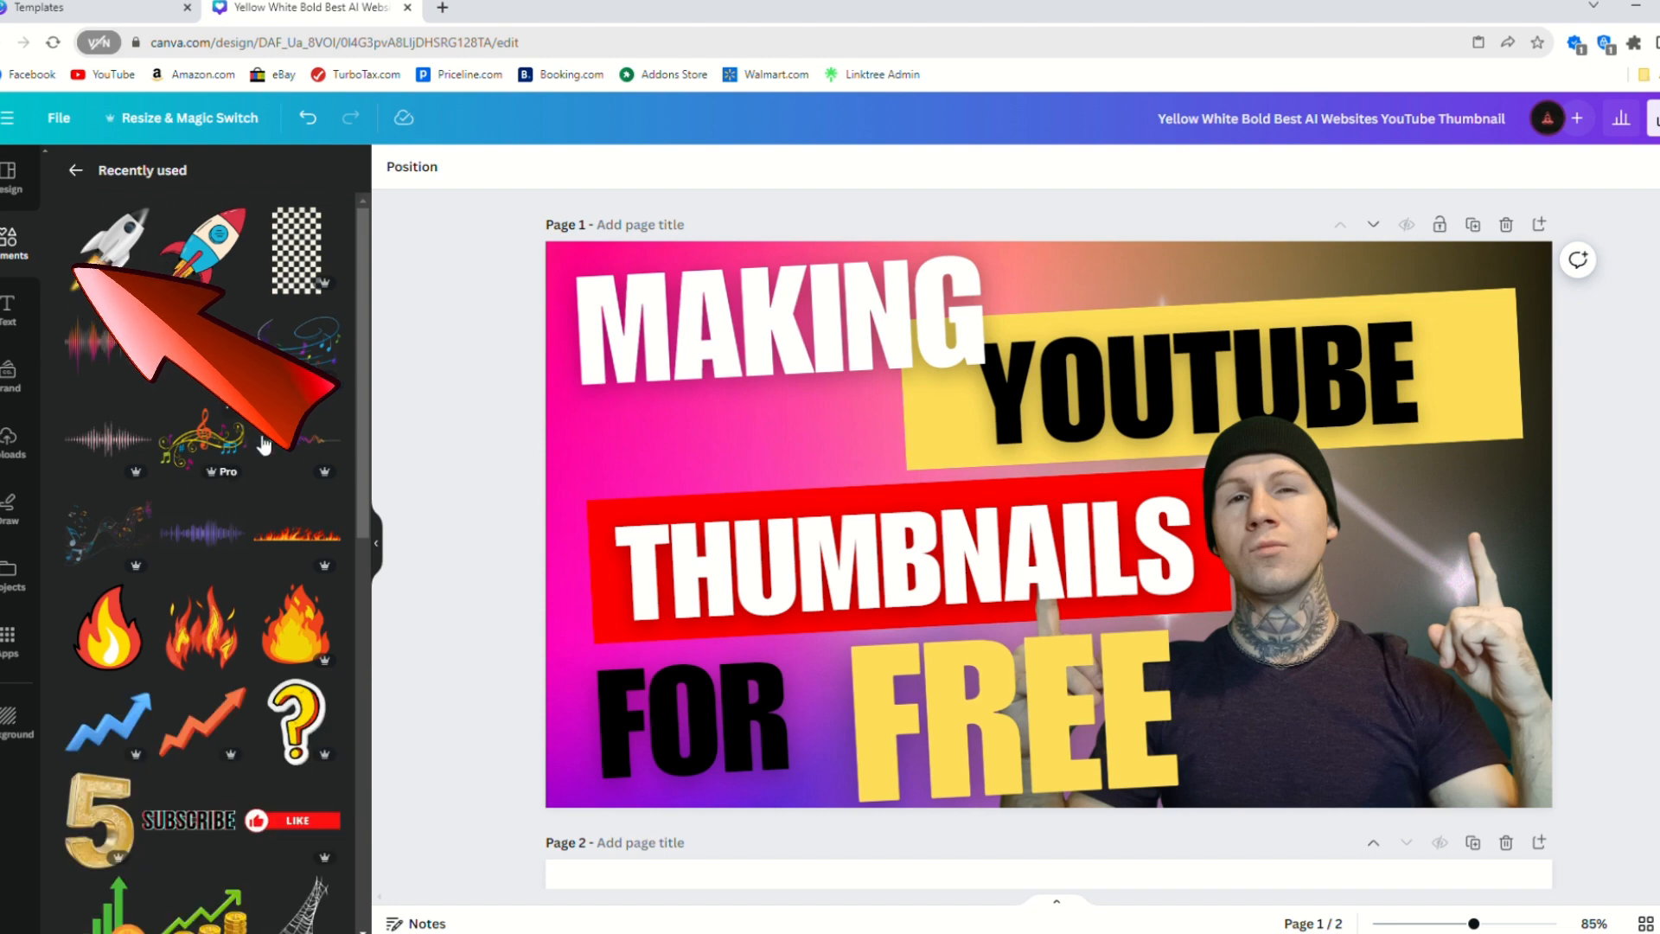
pyautogui.scroll(-7, 285, 343)
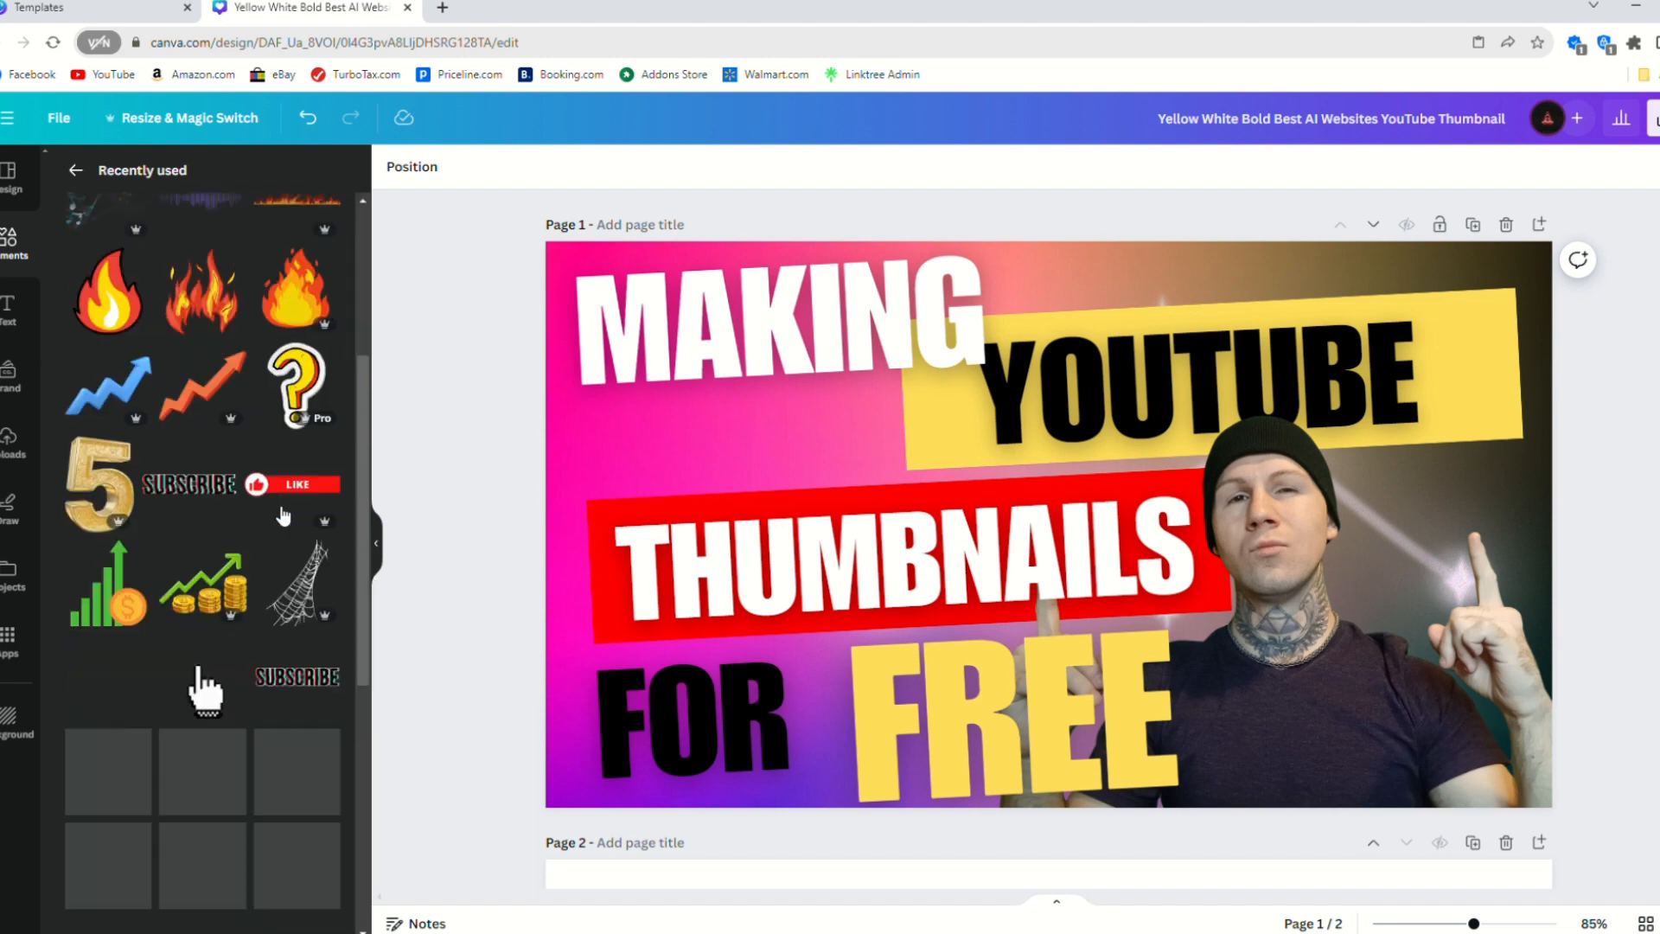
pyautogui.click(113, 286)
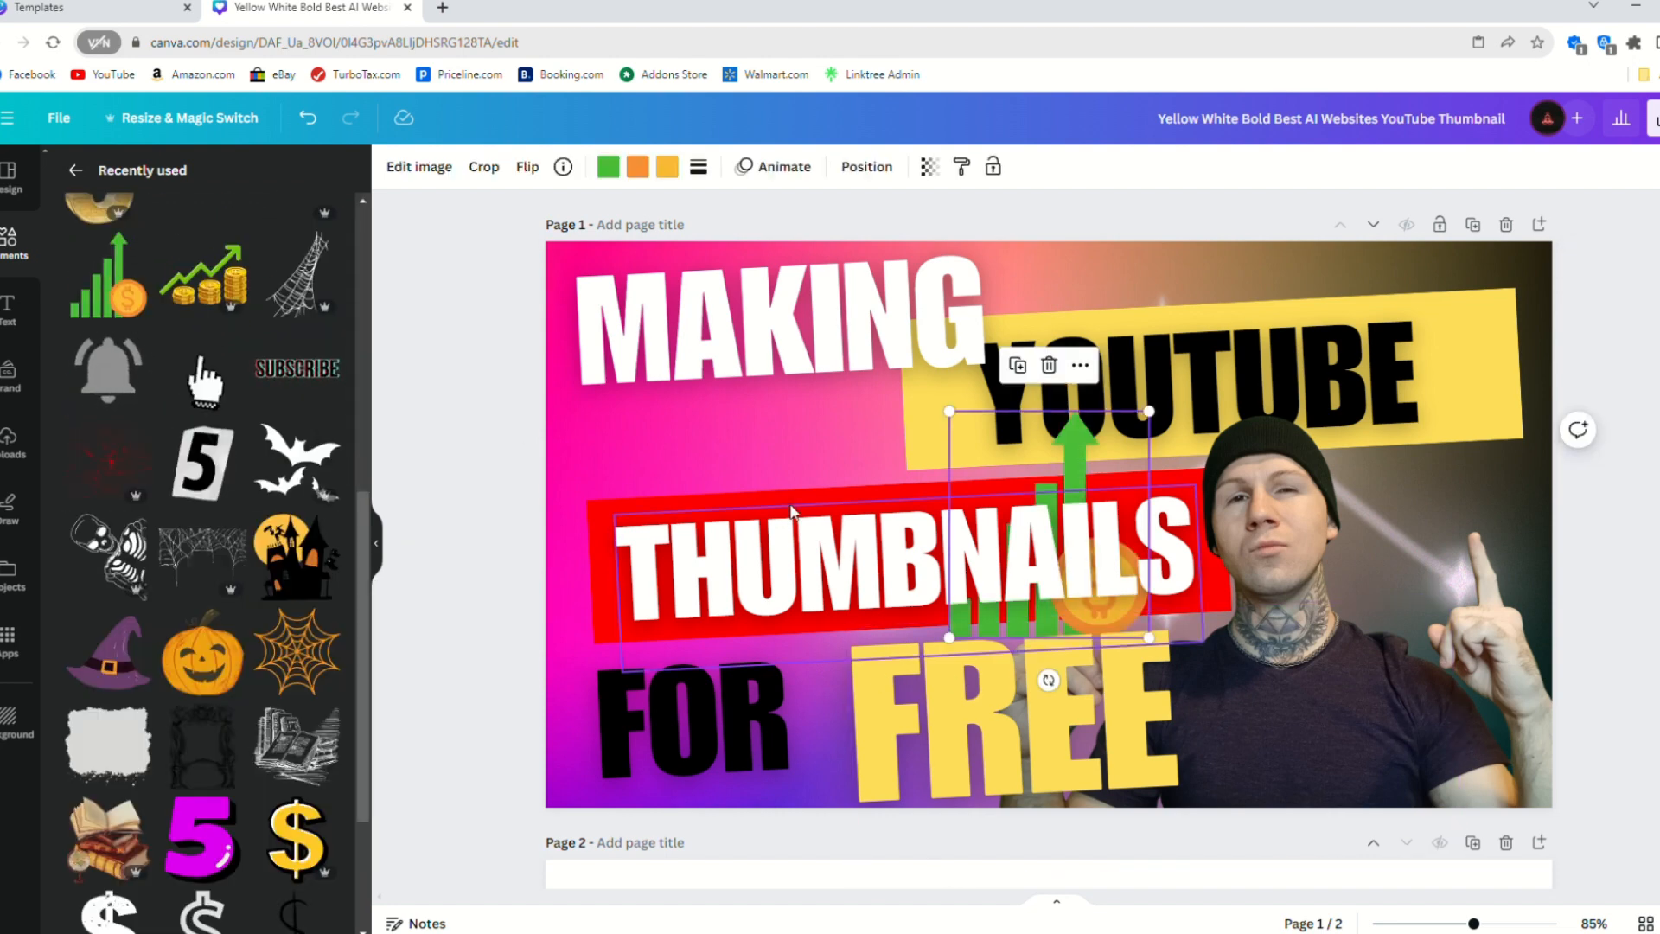
# Step: Try the bar chart graphic enlarged over the left half of the thumbnail, and delete it
pyautogui.moveTo(1047, 449); pyautogui.dragTo(678, 355)
pyautogui.moveTo(802, 292); pyautogui.dragTo(1245, 162)
pyautogui.moveTo(988, 339); pyautogui.dragTo(988, 595)
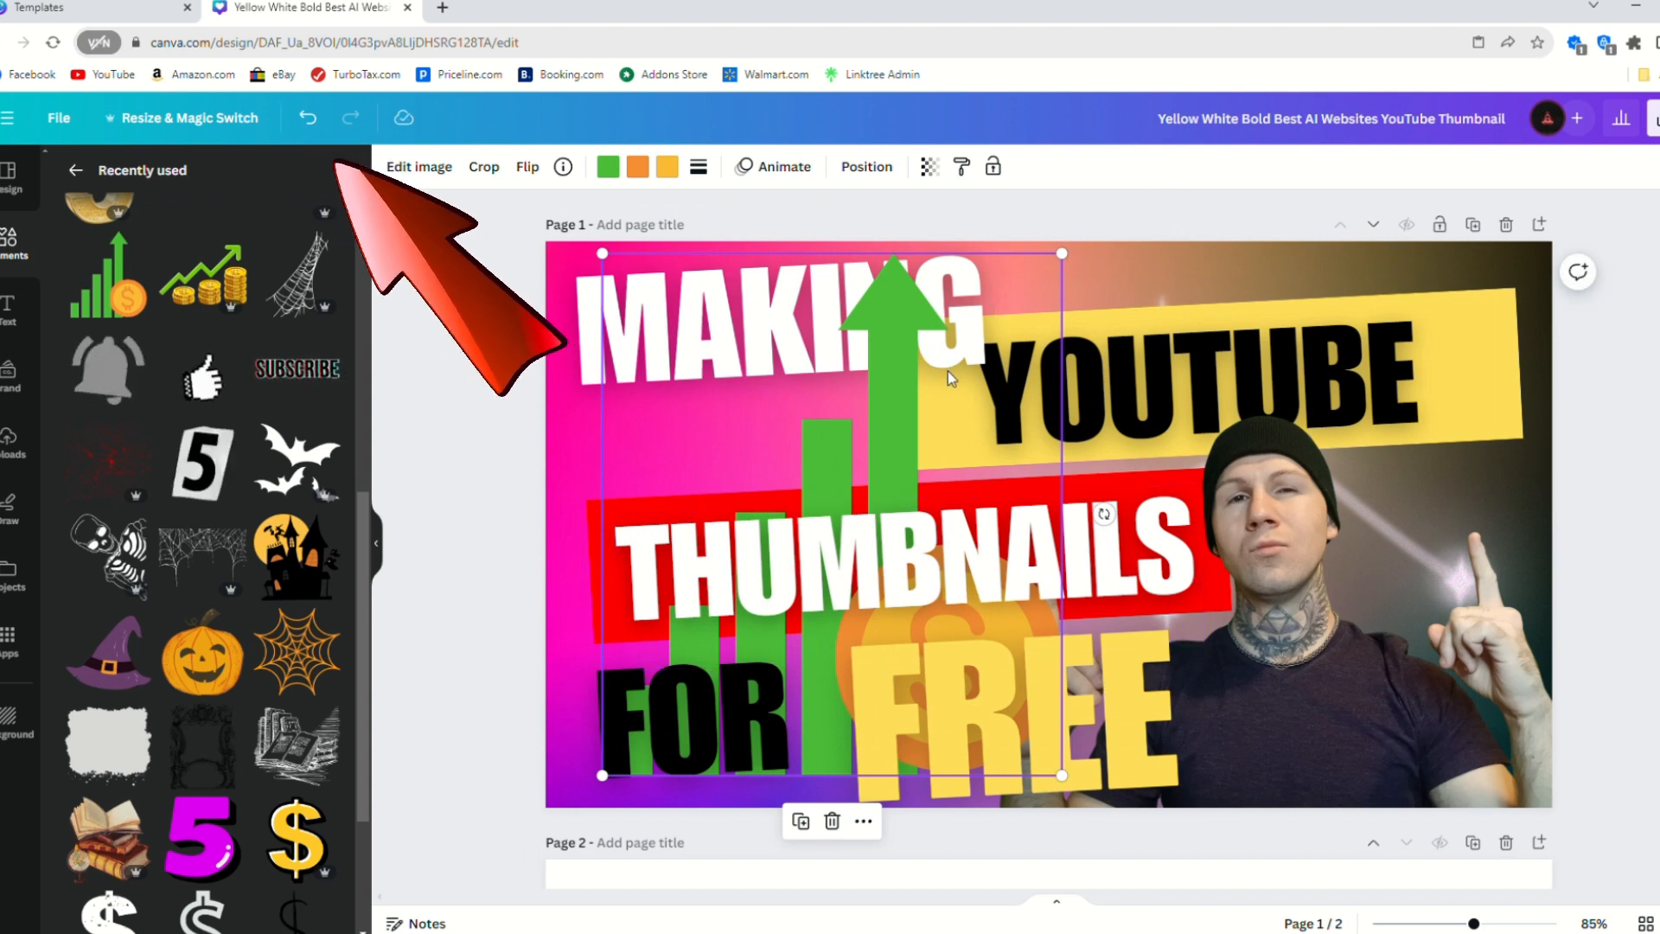
pyautogui.moveTo(970, 374); pyautogui.dragTo(785, 357)
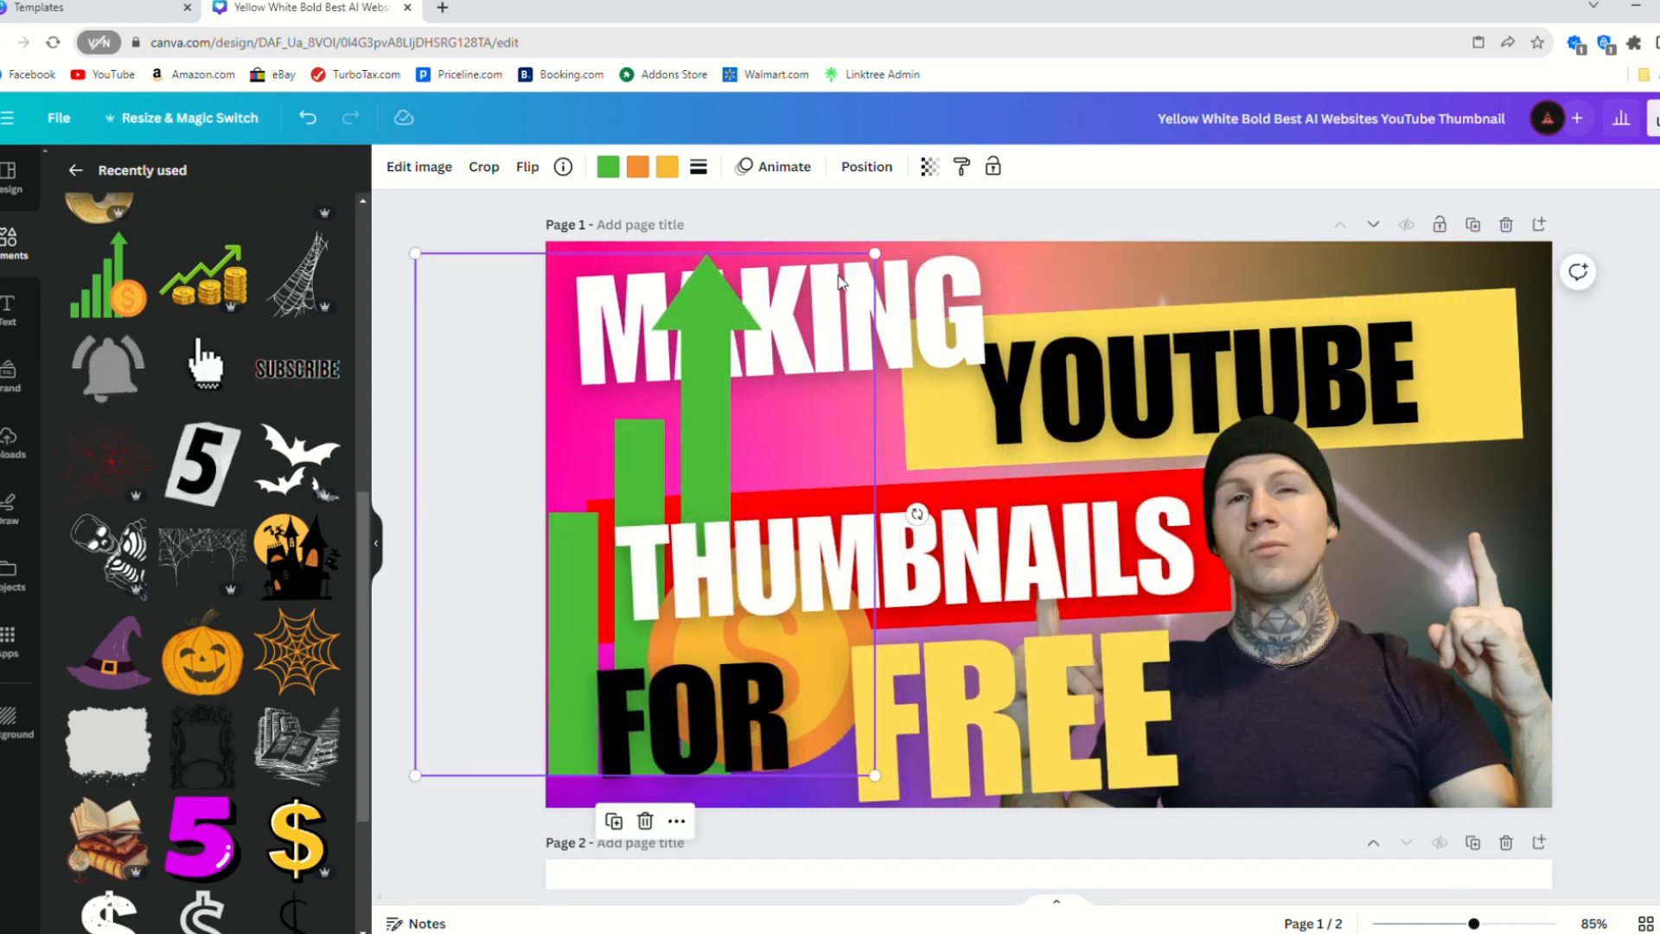
pyautogui.click(653, 824)
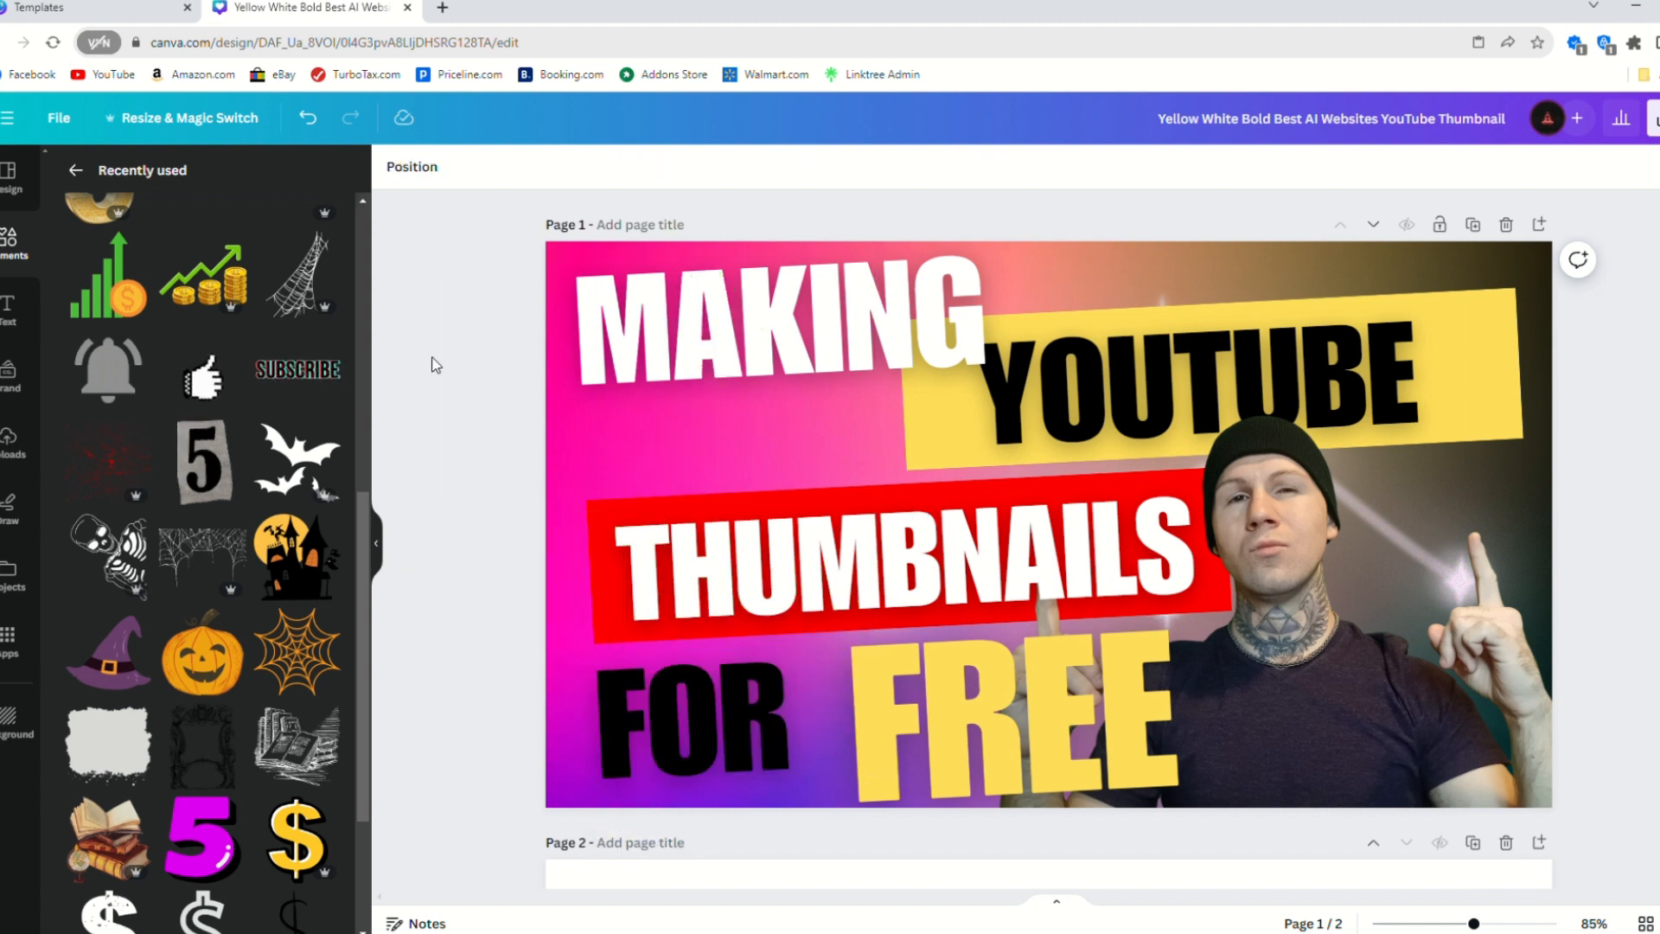
pyautogui.scroll(7, 249, 419)
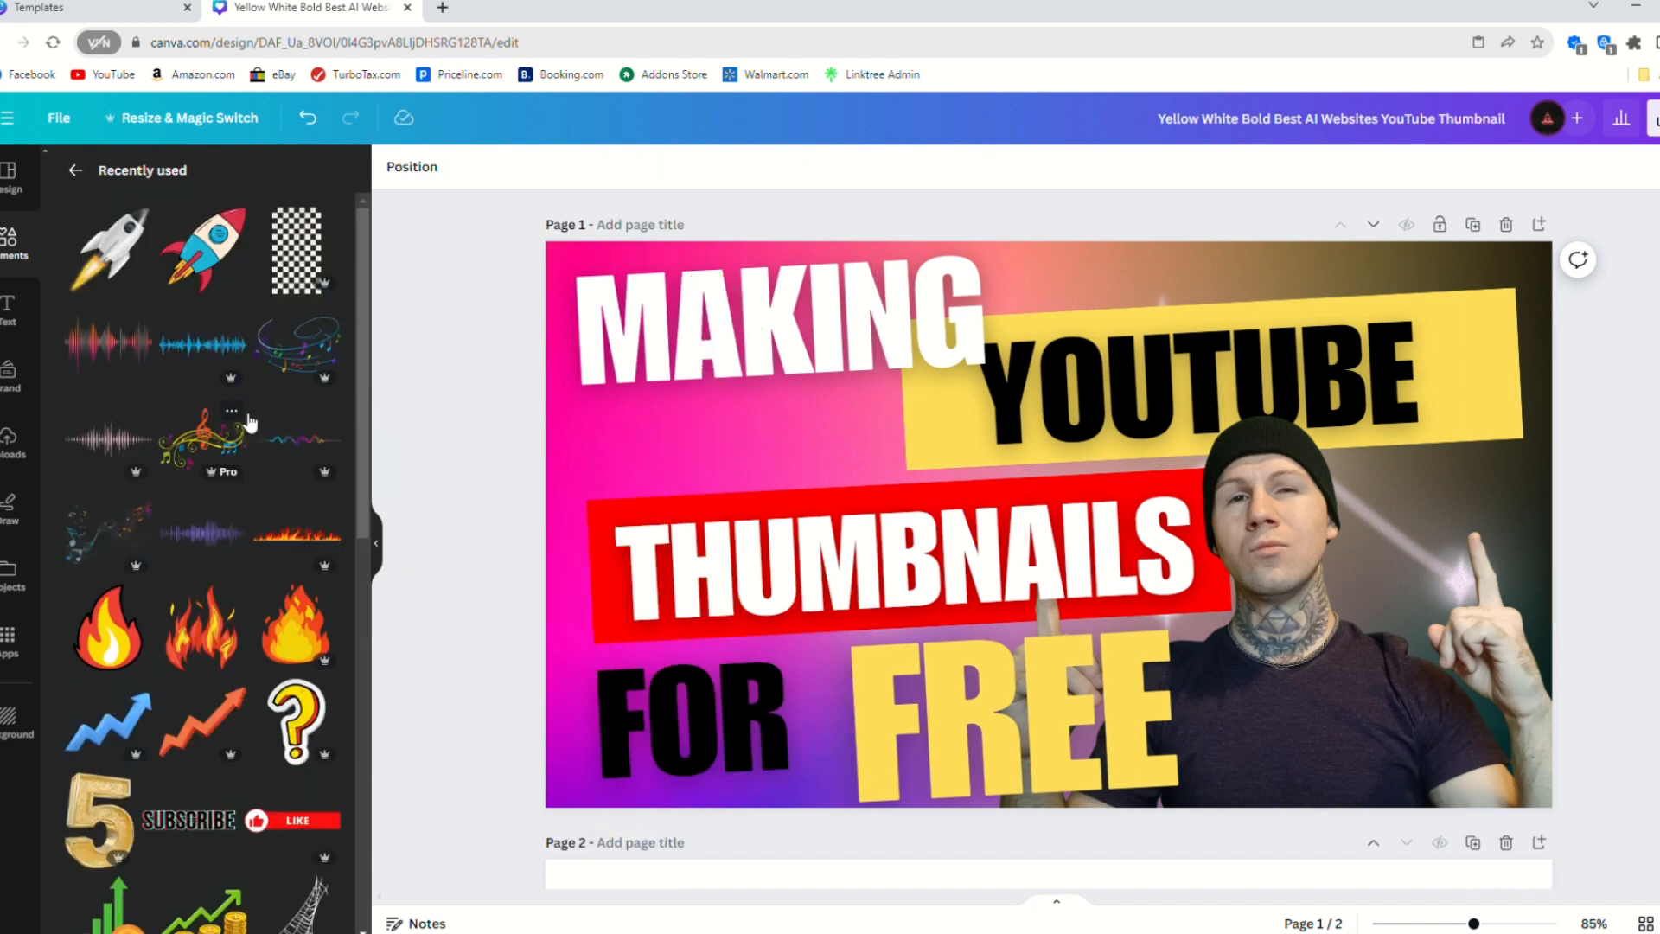